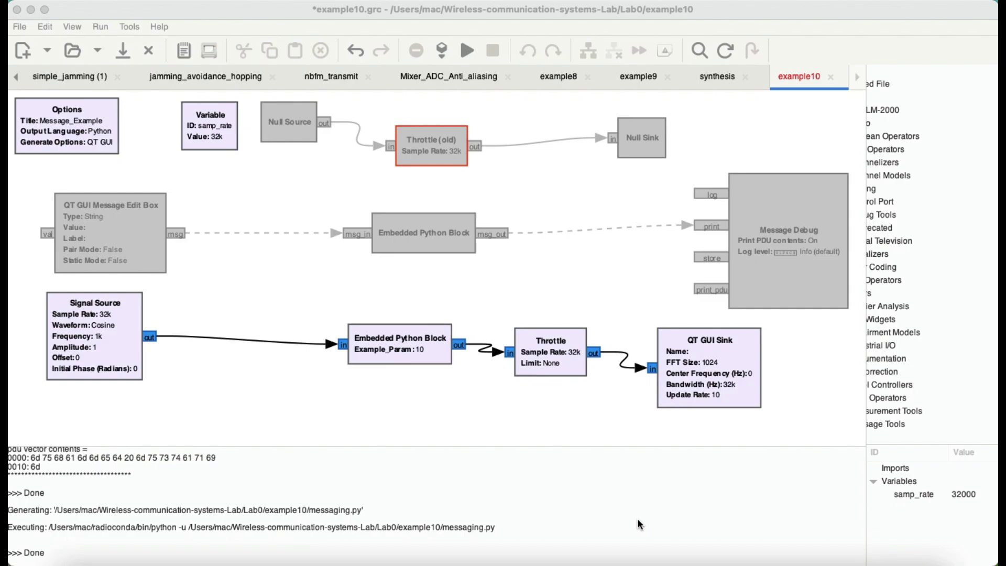
Step: Open the block search field, collapse and re-expand Core, and scroll through the library tree
scroll(920, 252, left, 3)
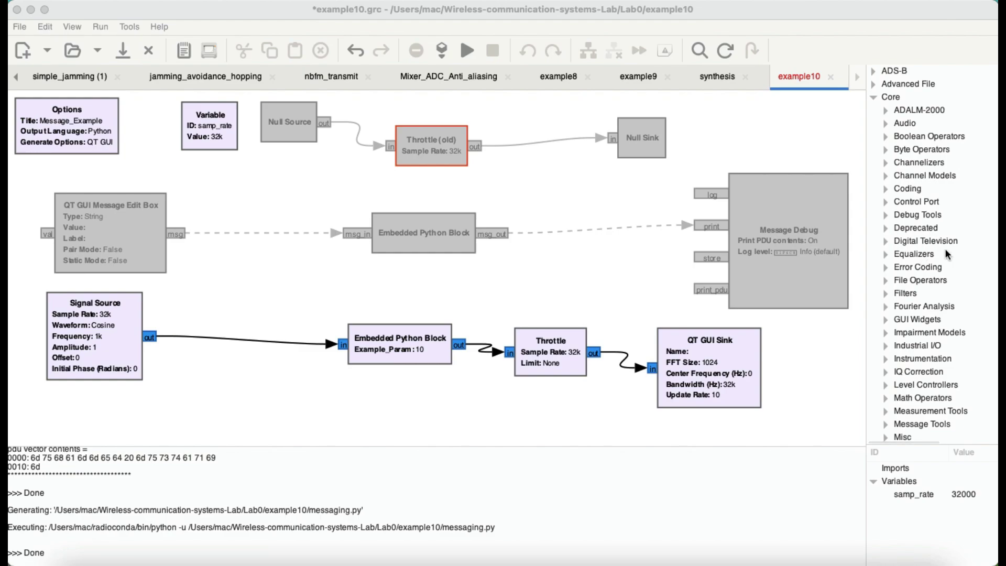
click(795, 140)
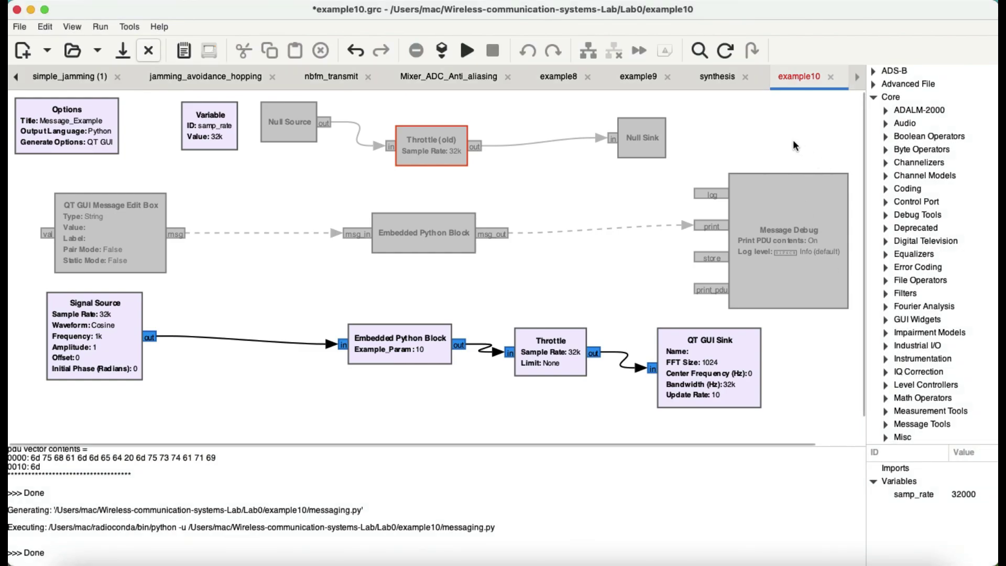
key(ctrl+f)
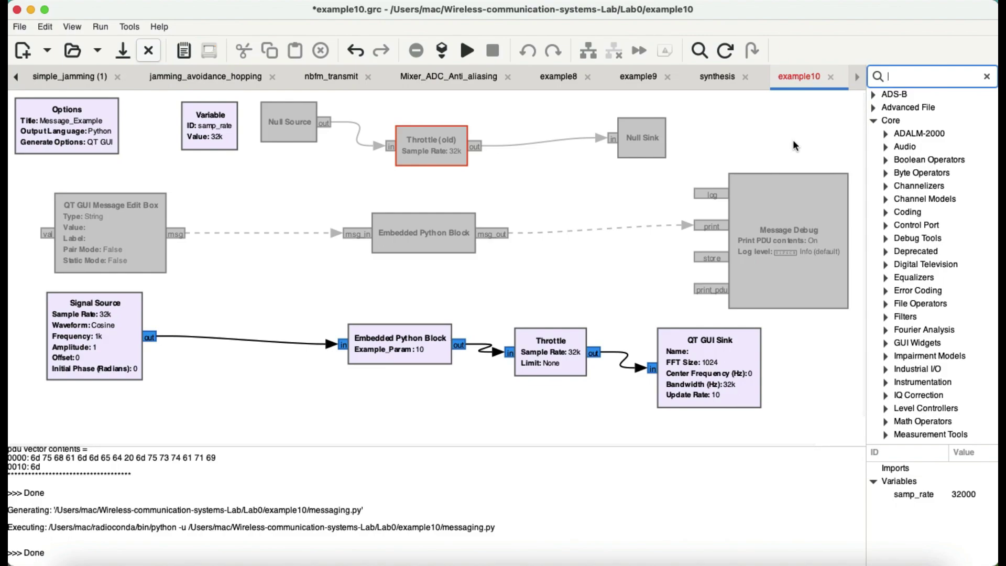
click(874, 121)
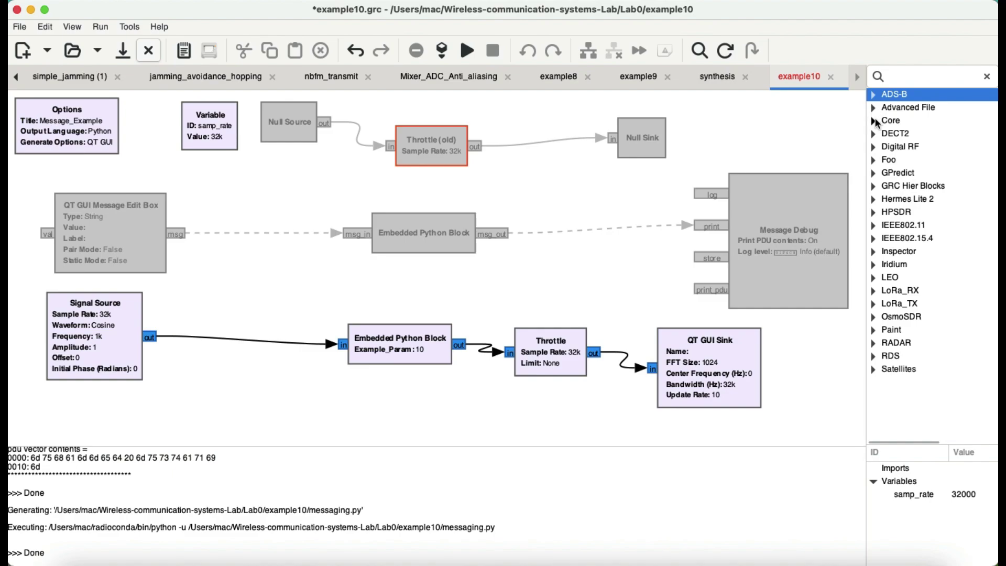
click(874, 121)
scroll(938, 212, down, 10)
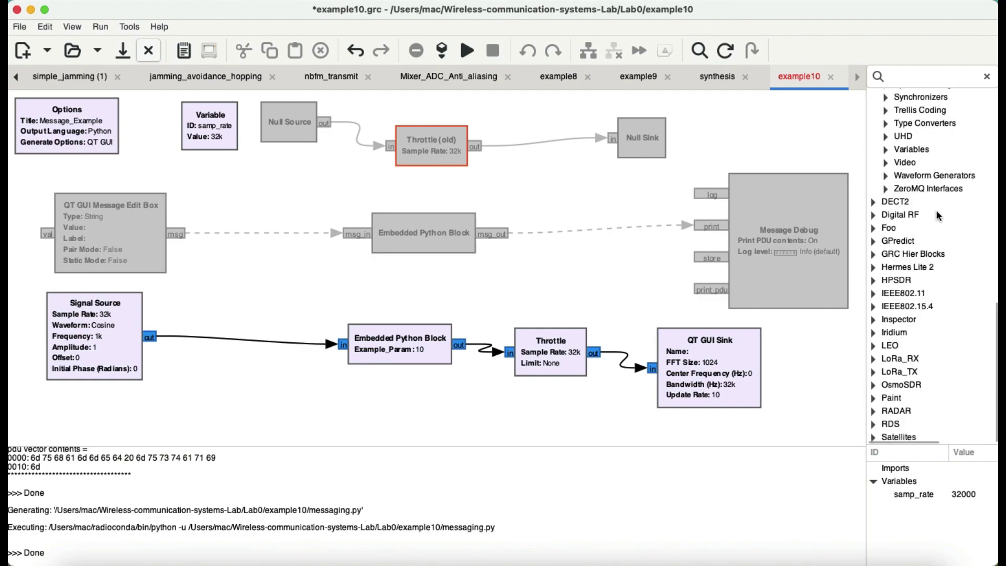
scroll(938, 215, up, 15)
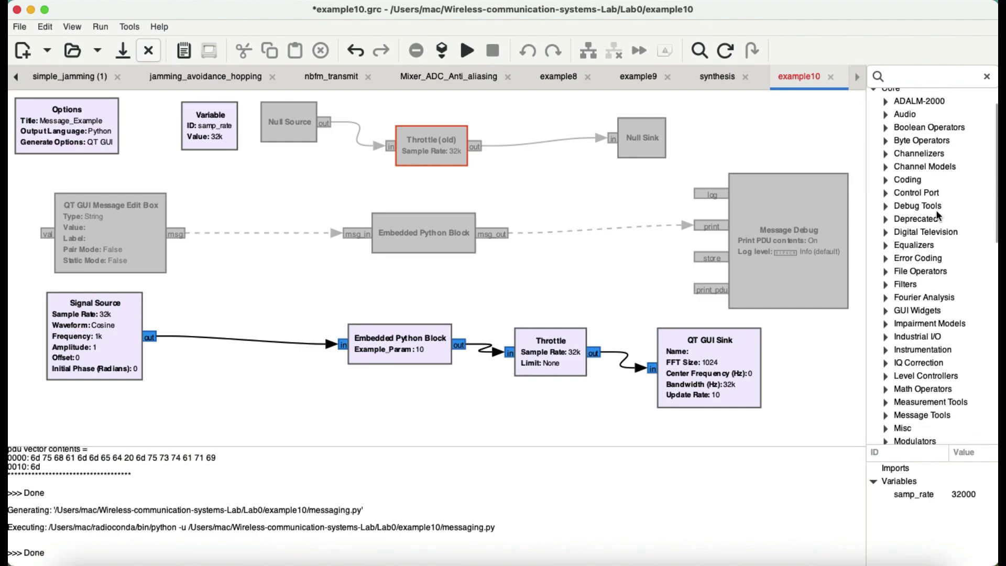
scroll(938, 215, down, 8)
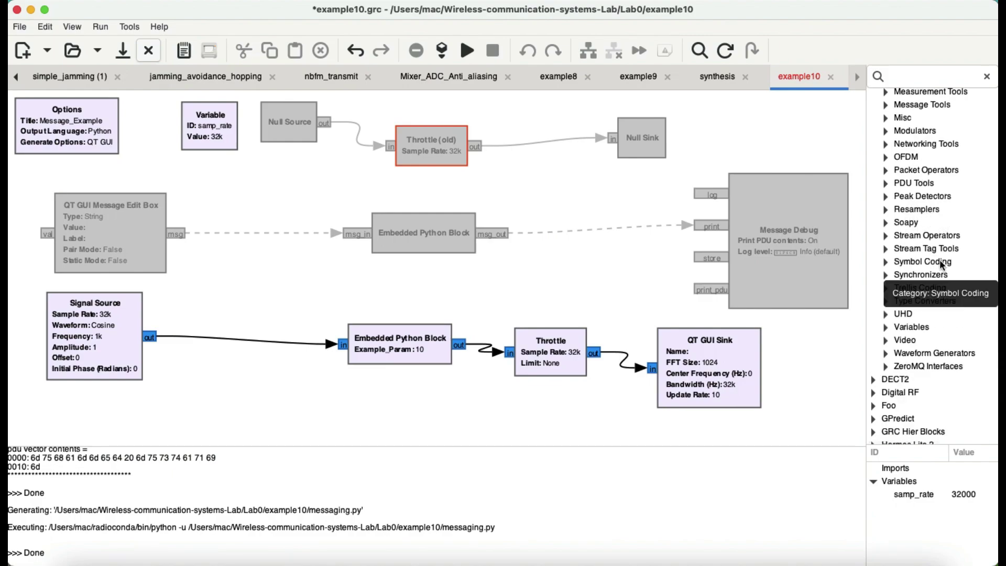
scroll(940, 261, down, 7)
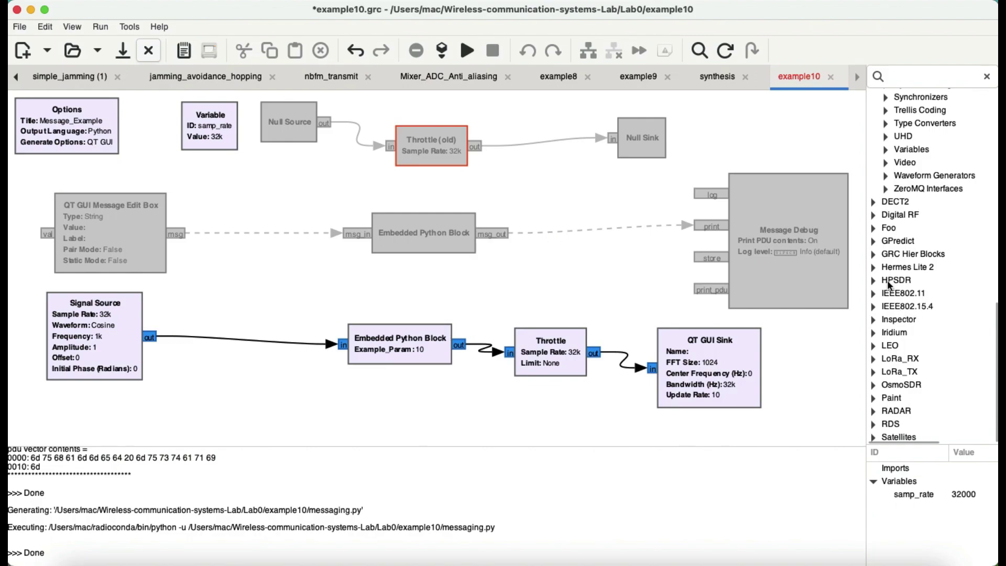
scroll(900, 328, right, 2)
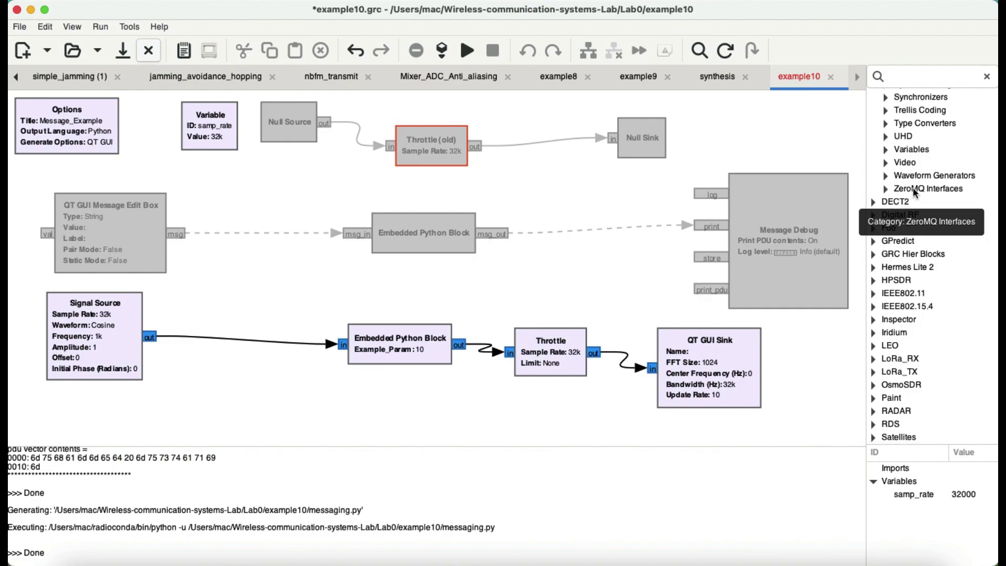
scroll(929, 172, up, 10)
scroll(929, 172, up, 3)
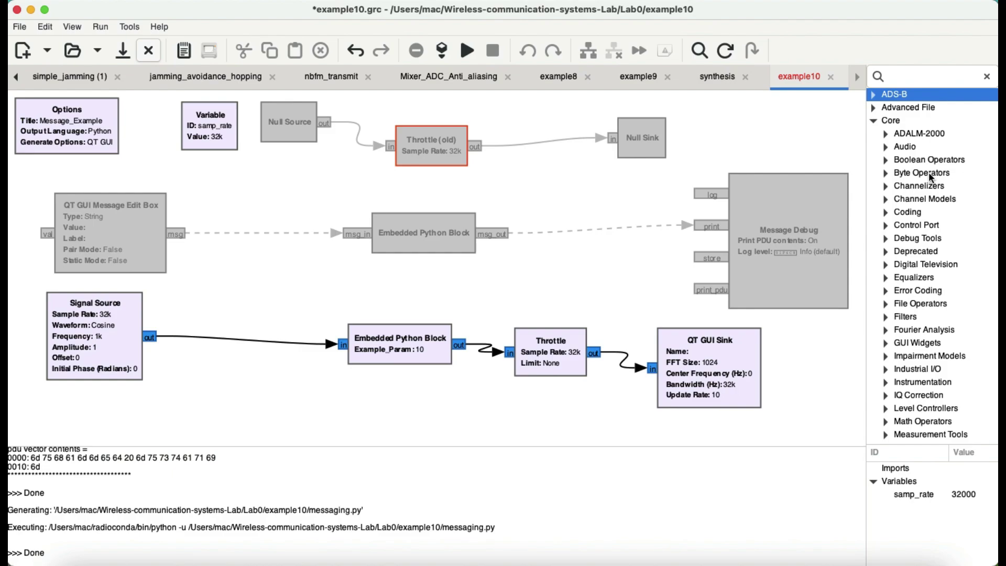
Step: Search the library for 'python', add a Python Block, and place it below Null Sink
click(905, 78)
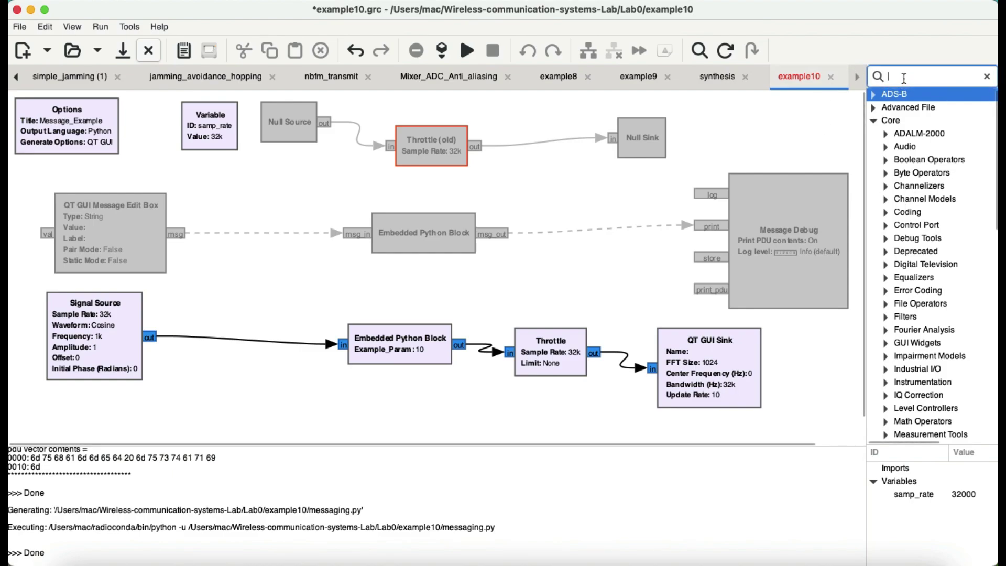
text(py)
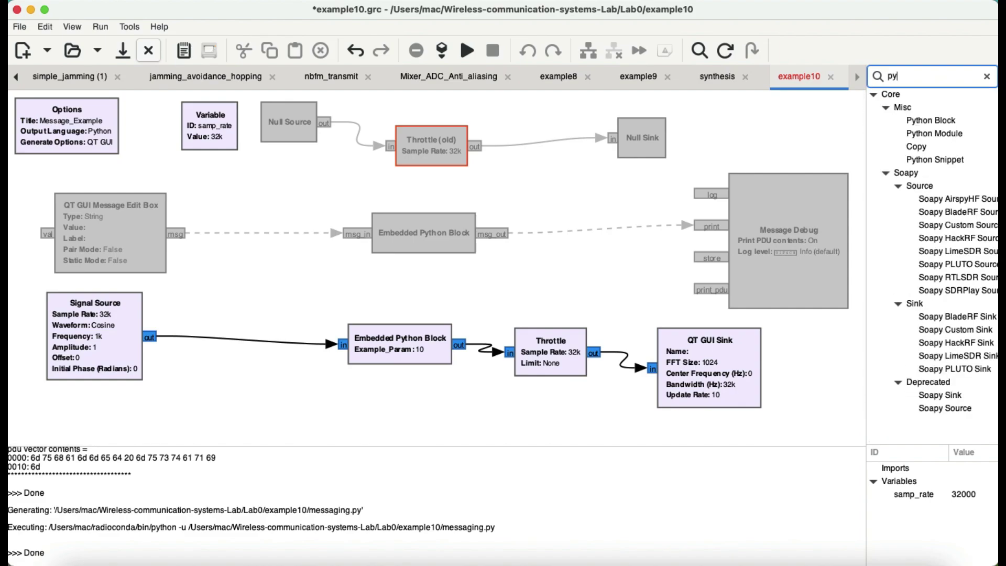
text(hton)
key(BackSpace)
key(BackSpace)
key(BackSpace)
key(BackSpace)
text(thon)
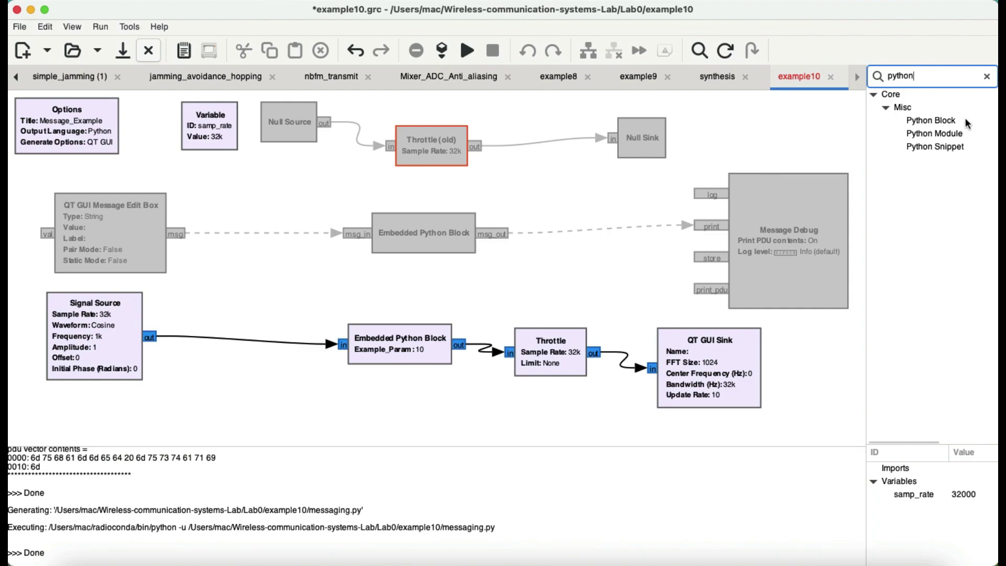
mouse_move(936, 124)
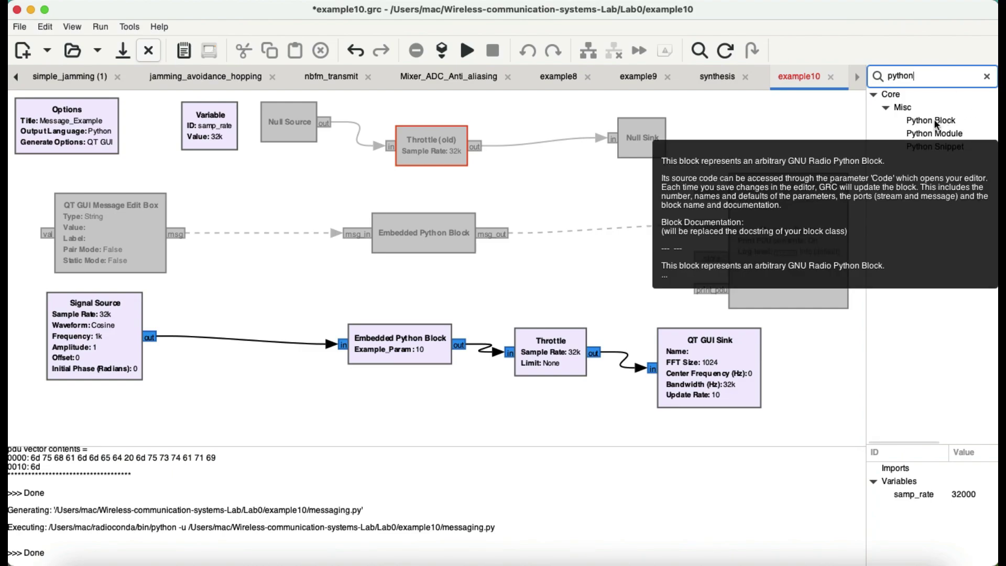
double_click(936, 122)
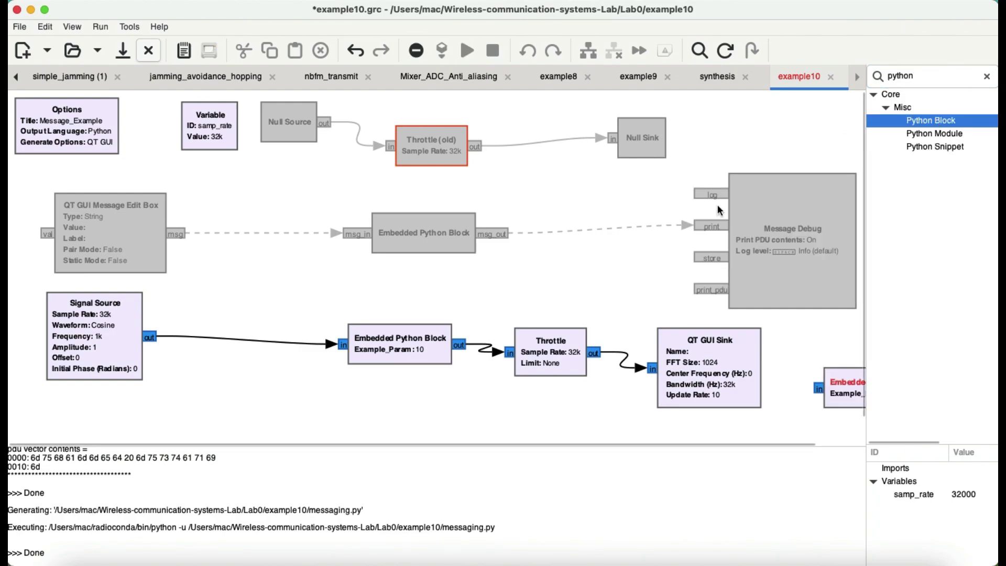
drag(833, 388, 505, 180)
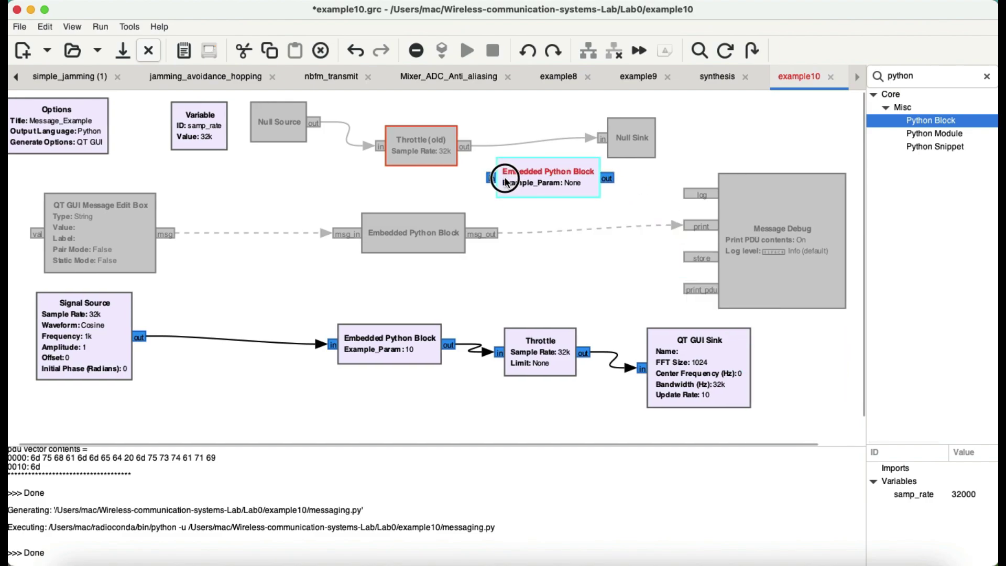
Step: Delete the new Embedded Python Block and read the lower block's code in the editor
click(320, 50)
double_click(400, 336)
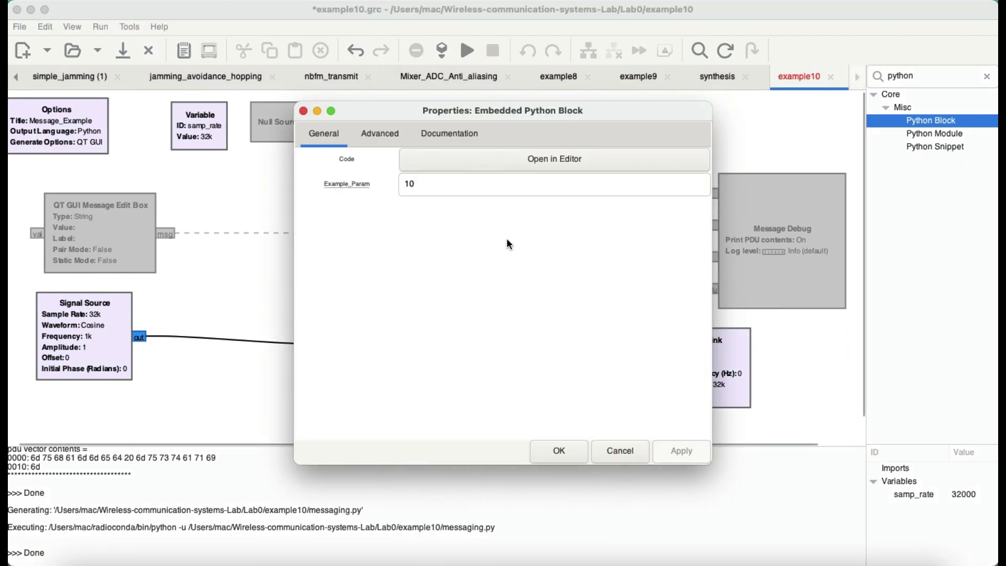
click(530, 159)
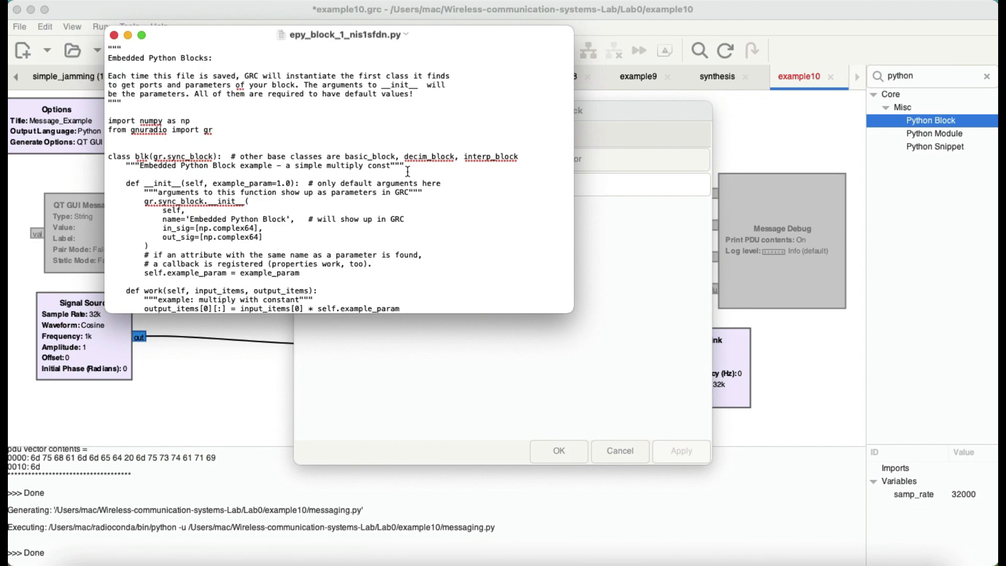
scroll(314, 225, down, 2)
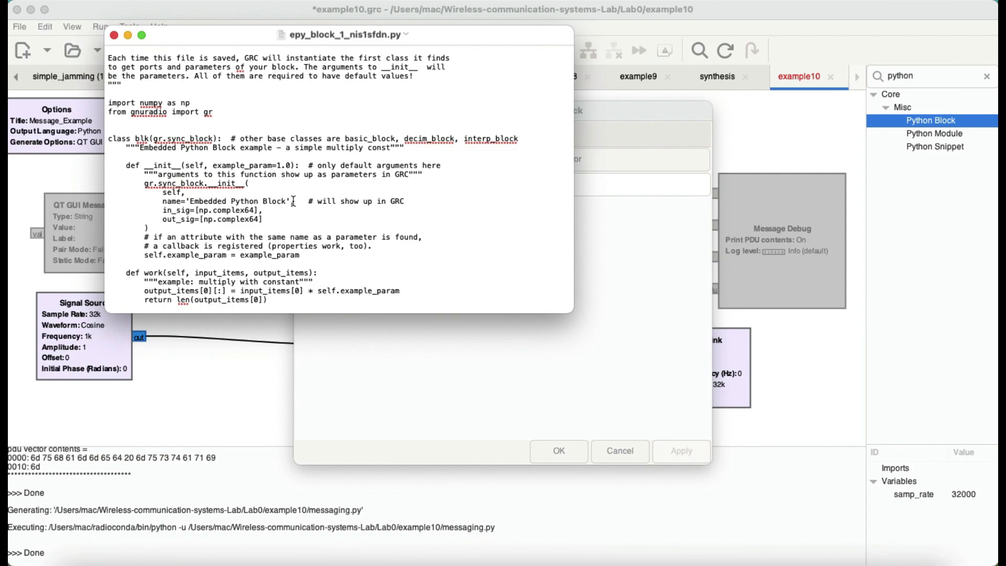
Step: Close the editor and properties, then change the lower Python block's Example_Param from 10 to mul
click(114, 35)
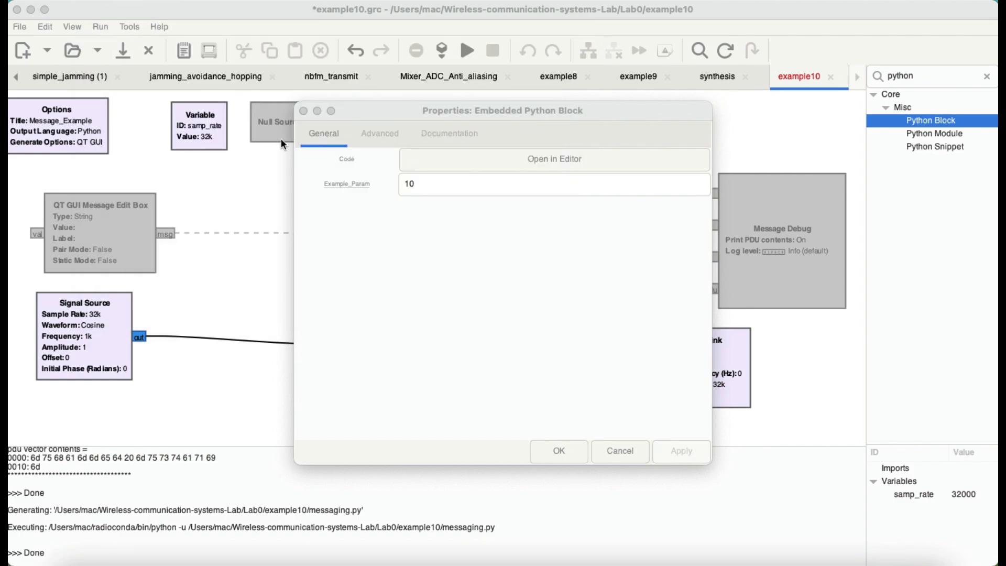
click(304, 112)
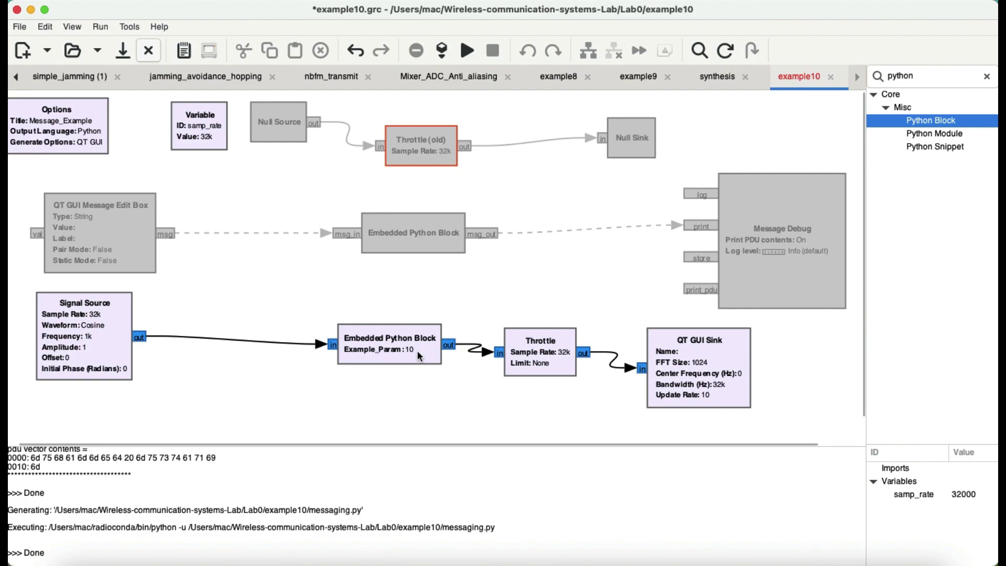
double_click(385, 354)
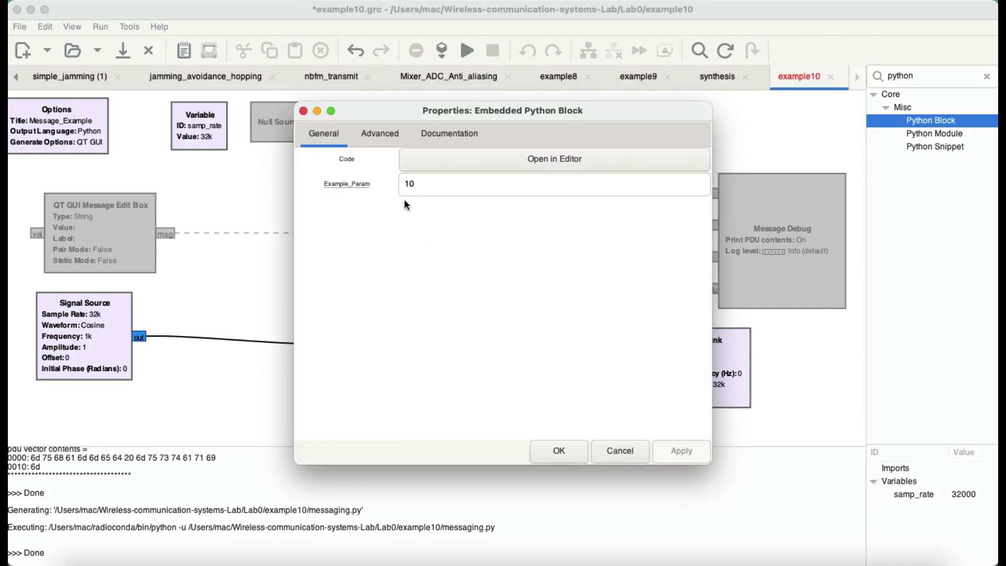
click(422, 189)
double_click(422, 190)
key(BackSpace)
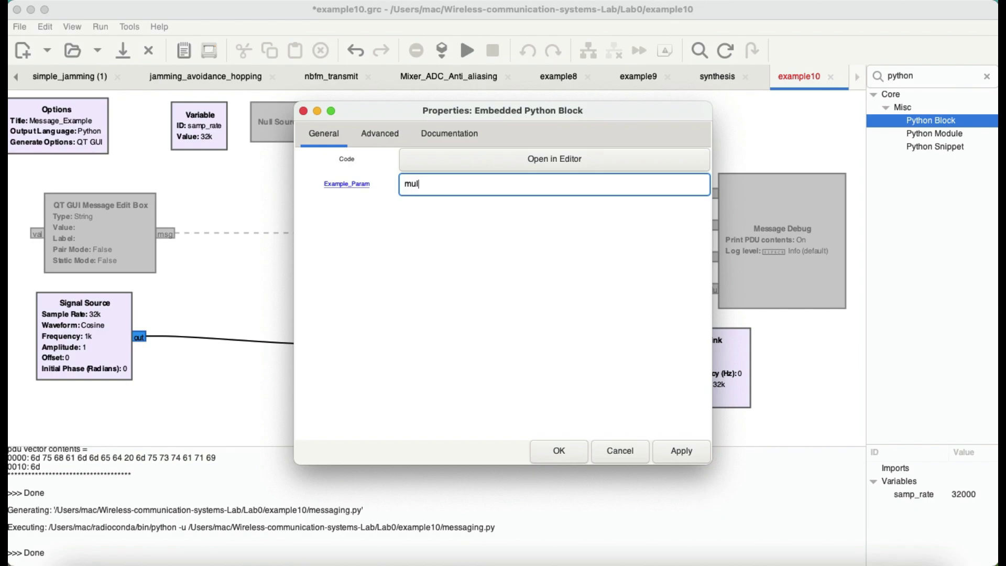
click(671, 450)
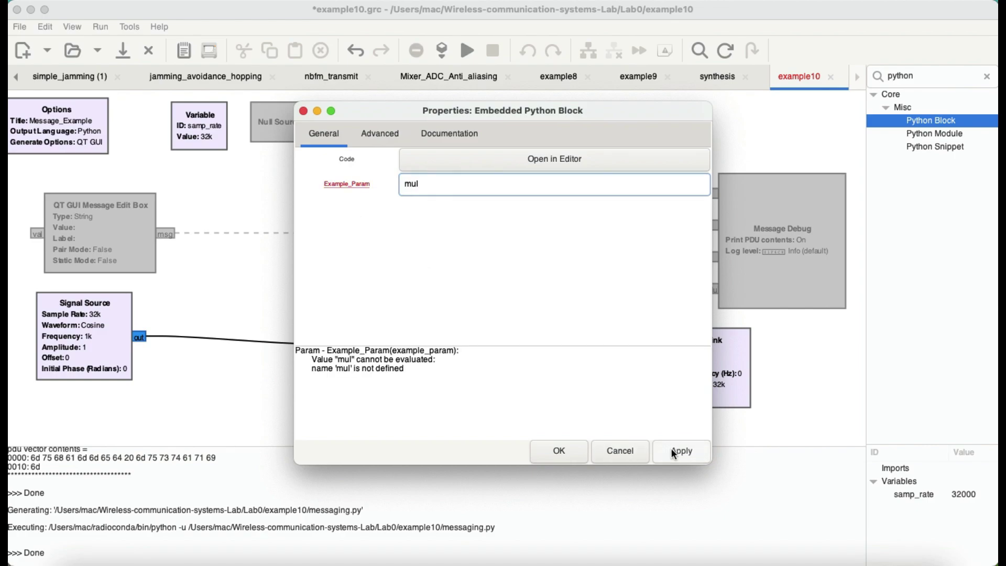
click(565, 452)
Step: Add a QT GUI Range block and place it beside Message Debug
click(922, 78)
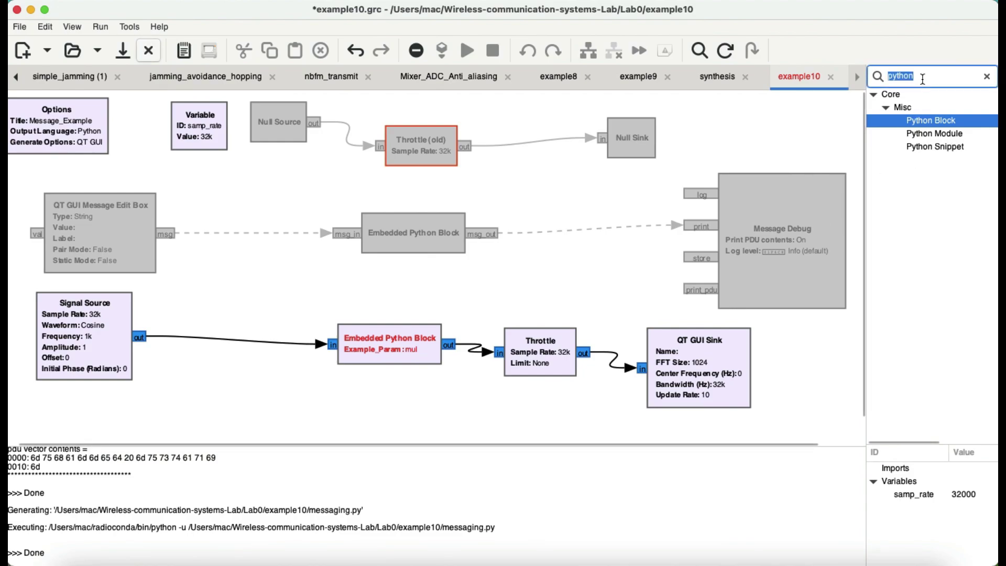
text(range)
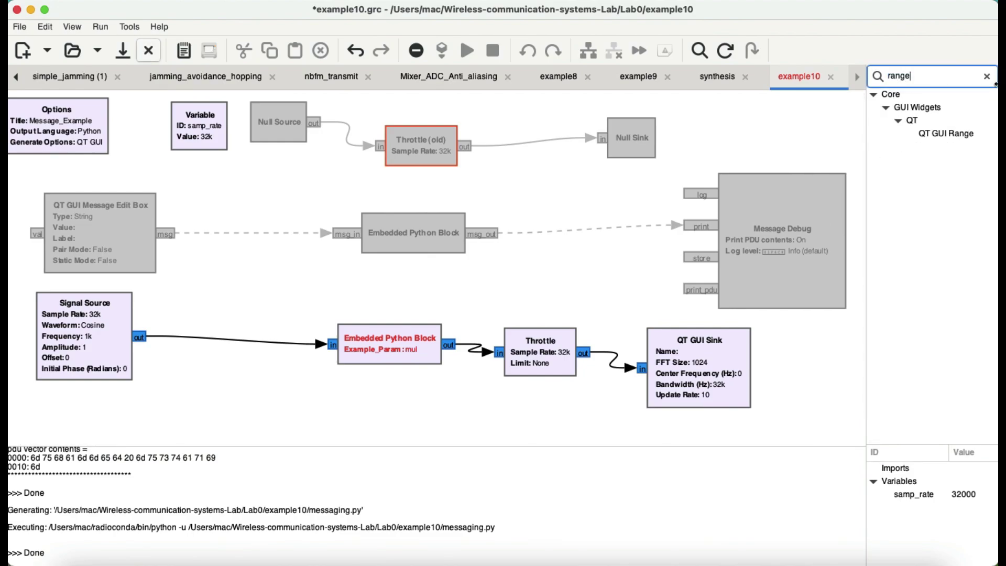
key(Return)
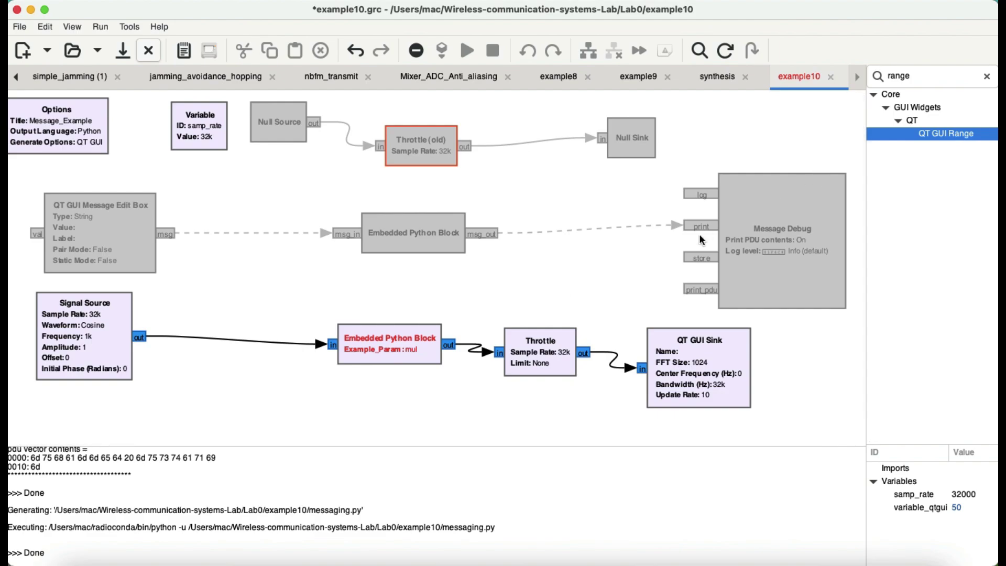
key(ctrl+minus)
key(ctrl+minus)
drag(589, 361, 424, 163)
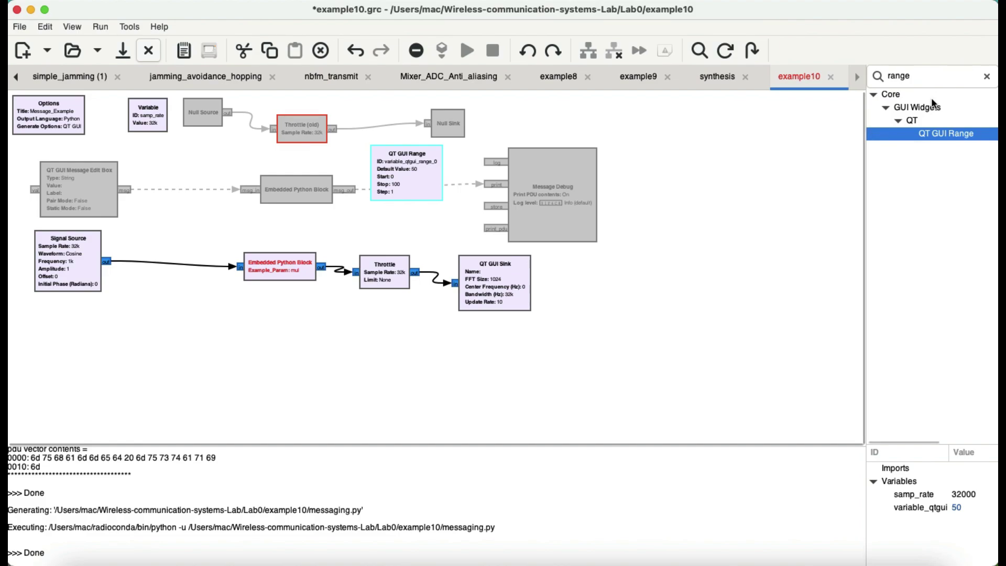
key(ctrl+plus)
key(ctrl+plus)
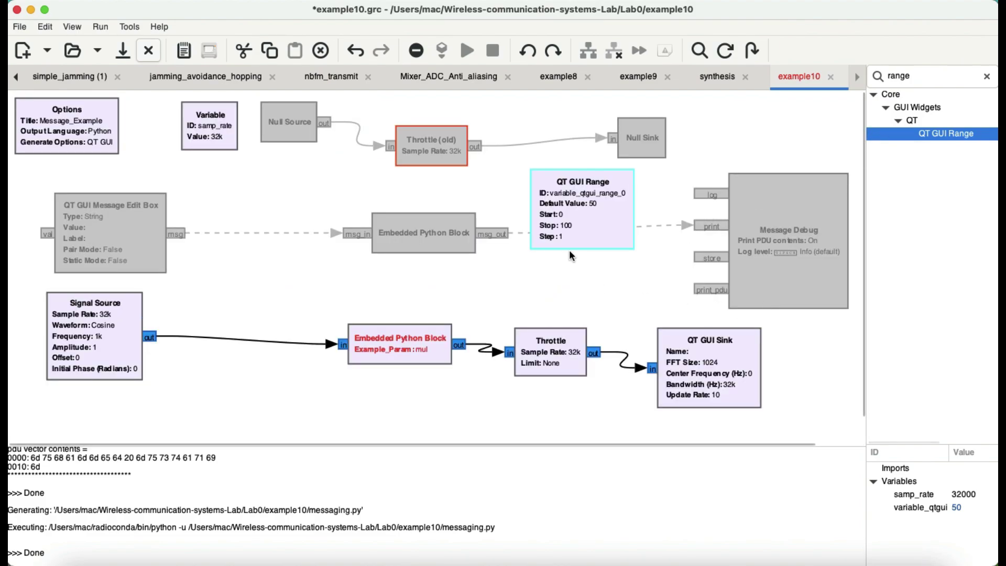
Step: Set the range's ID to mul with default 1, stop 50, step 2, then re-confirm the Python block
double_click(570, 219)
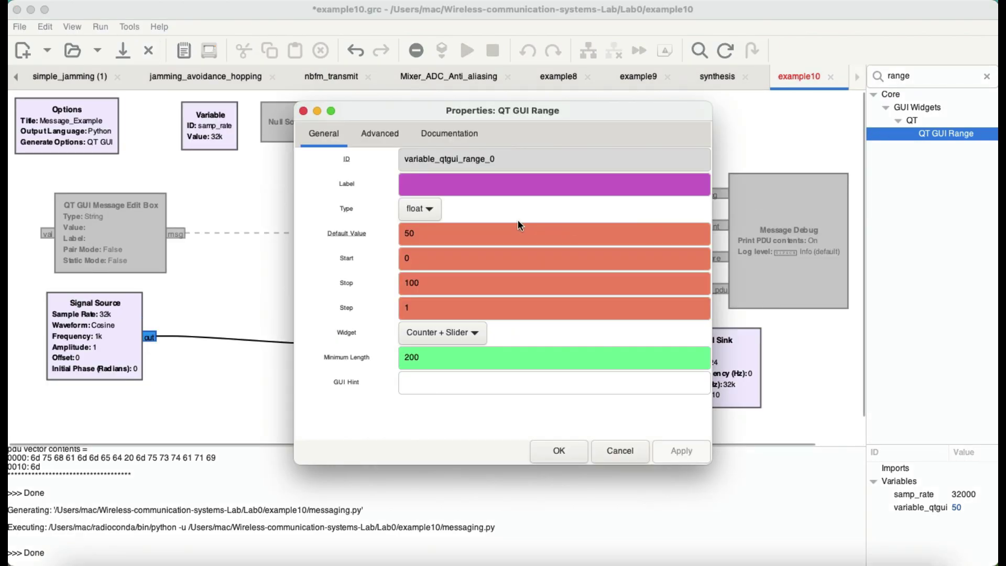
double_click(495, 159)
text(mul)
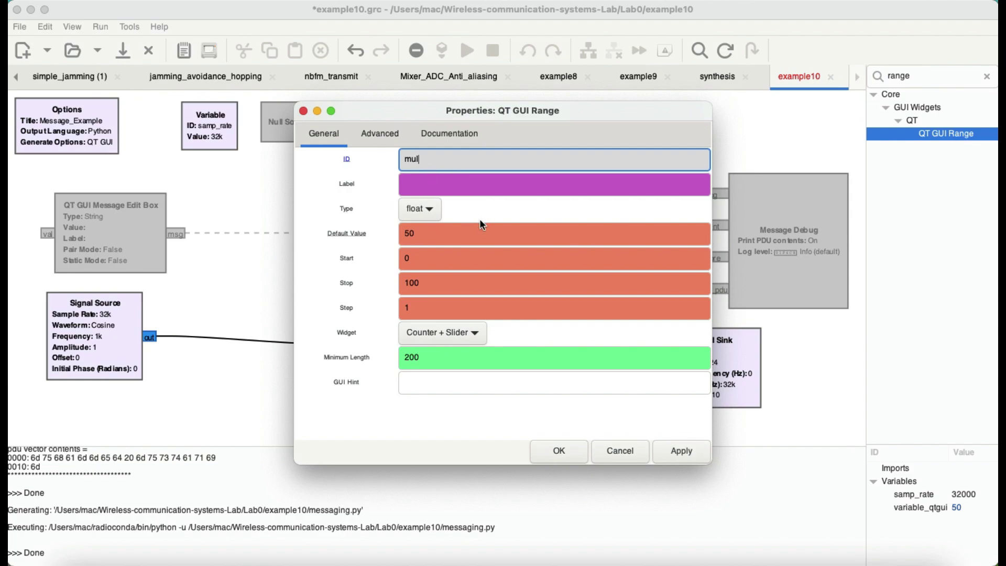
double_click(431, 234)
text(1)
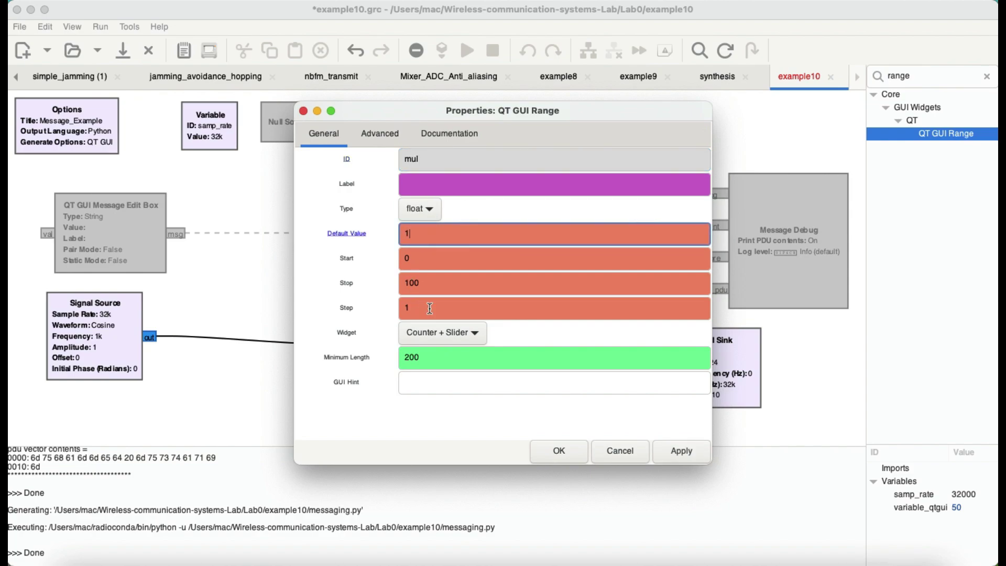
double_click(436, 290)
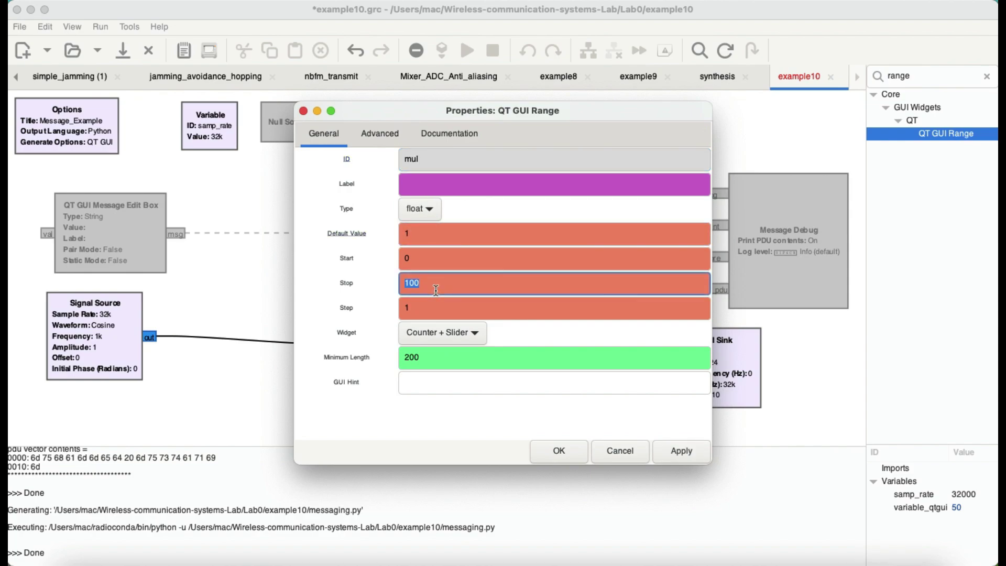
text(50)
double_click(423, 308)
text(2)
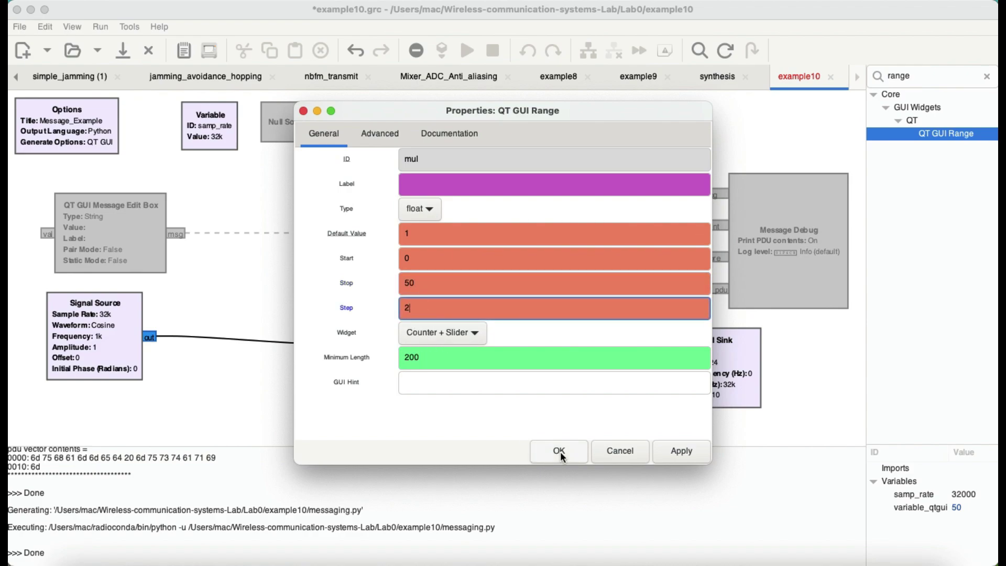
click(680, 452)
click(566, 452)
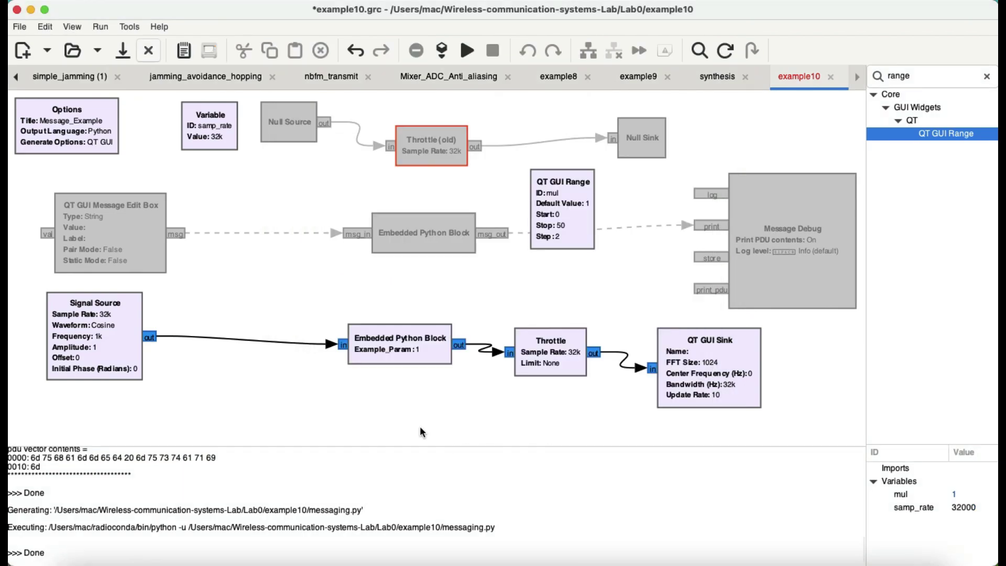
double_click(416, 351)
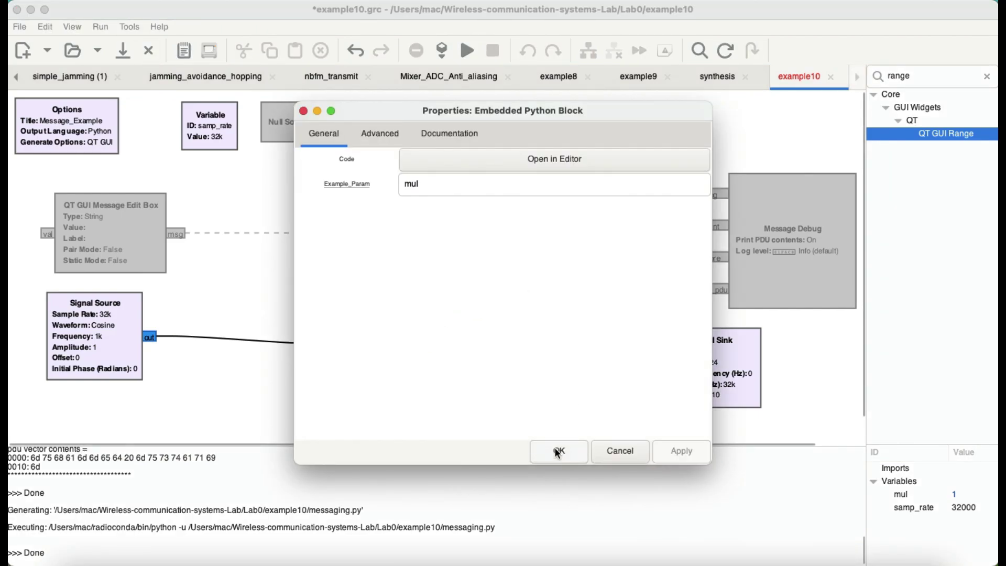
click(557, 452)
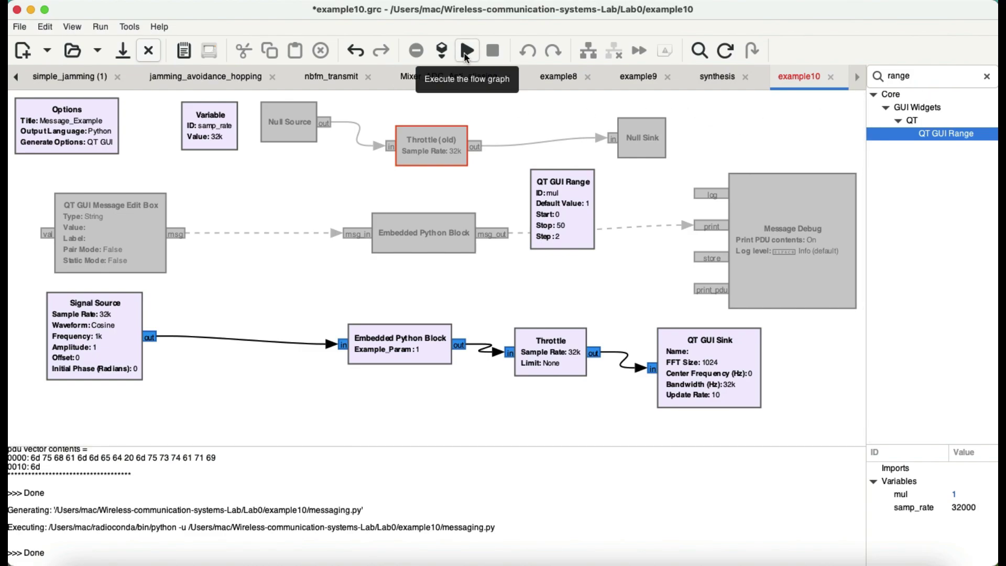
Step: Run the flow graph and switch its plot to the time-domain view
click(465, 53)
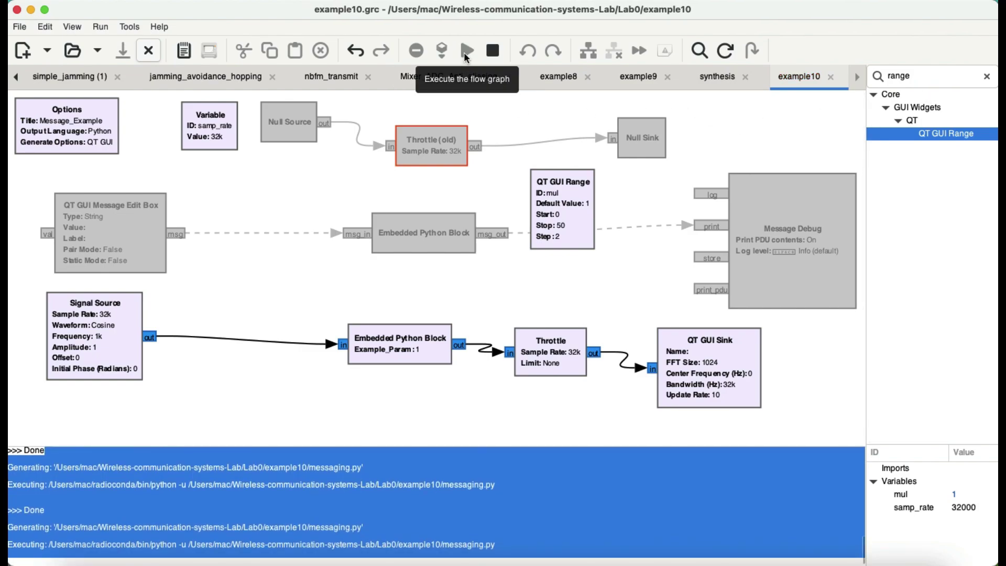
click(546, 523)
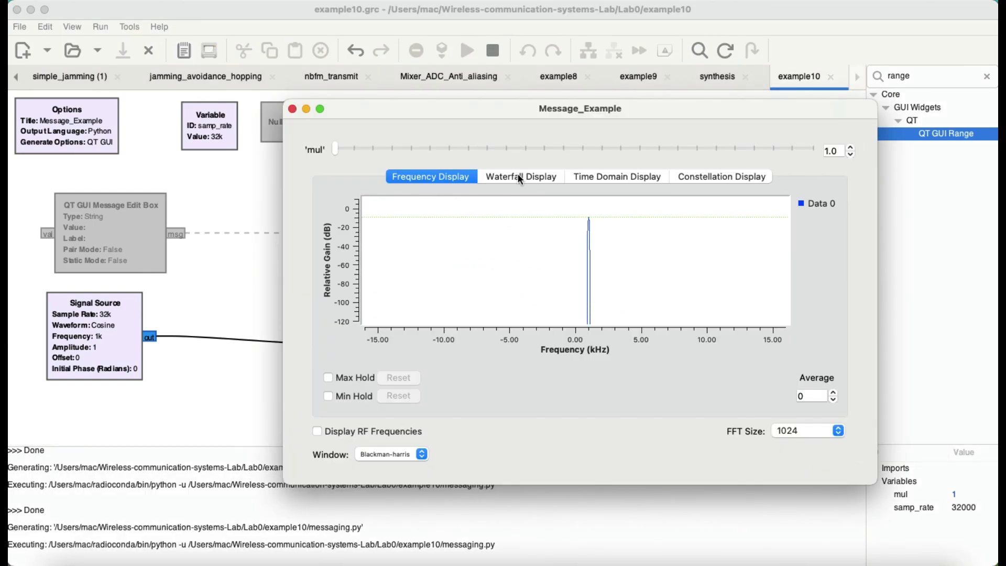
click(625, 179)
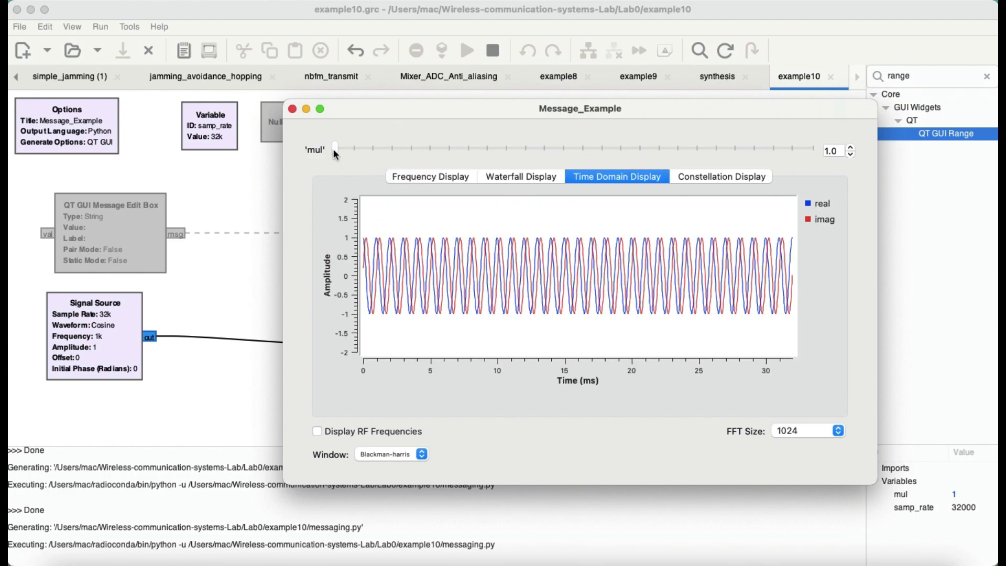
Step: Raise mul from 1 up to 50 while watching the amplitude, then close the Message_Example window
click(852, 149)
click(852, 149)
scroll(499, 292, down, 5)
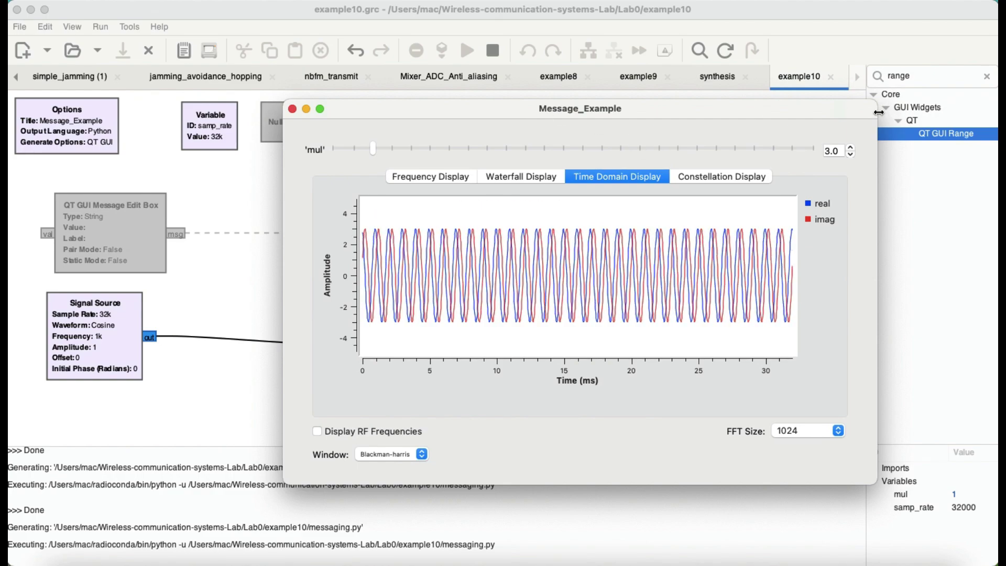
click(852, 149)
click(852, 149)
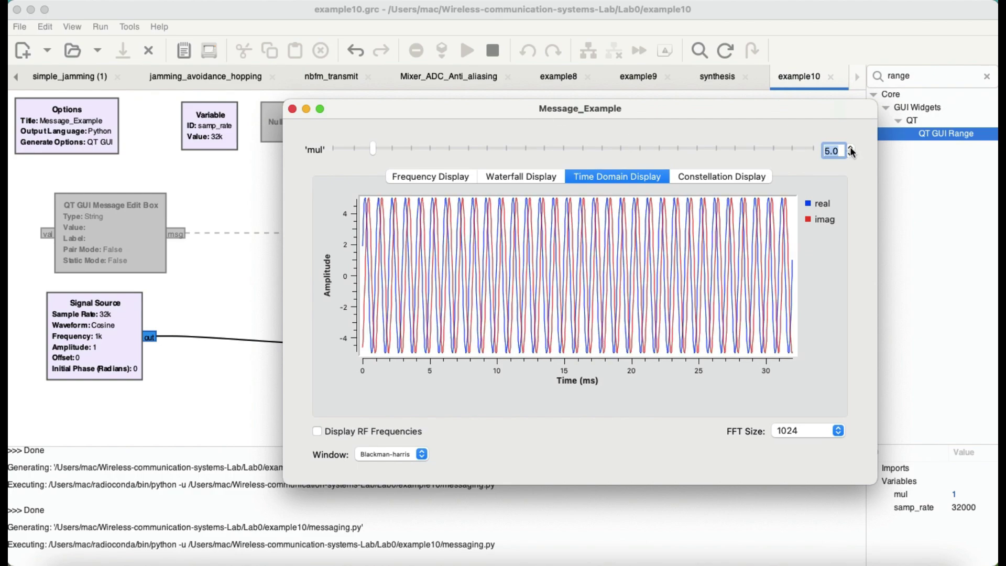
drag(852, 149, 853, 151)
scroll(625, 326, up, 20)
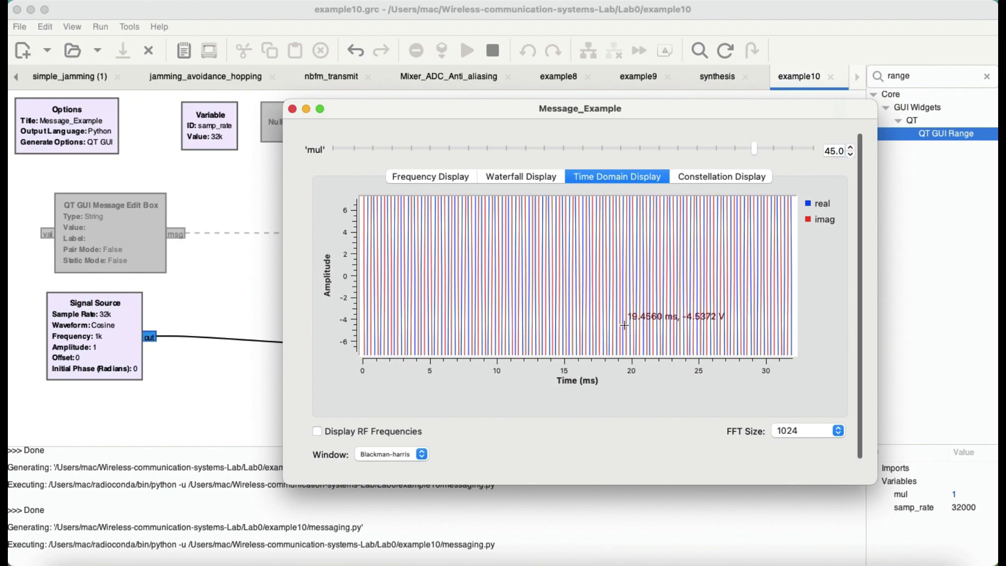
scroll(625, 325, up, 3)
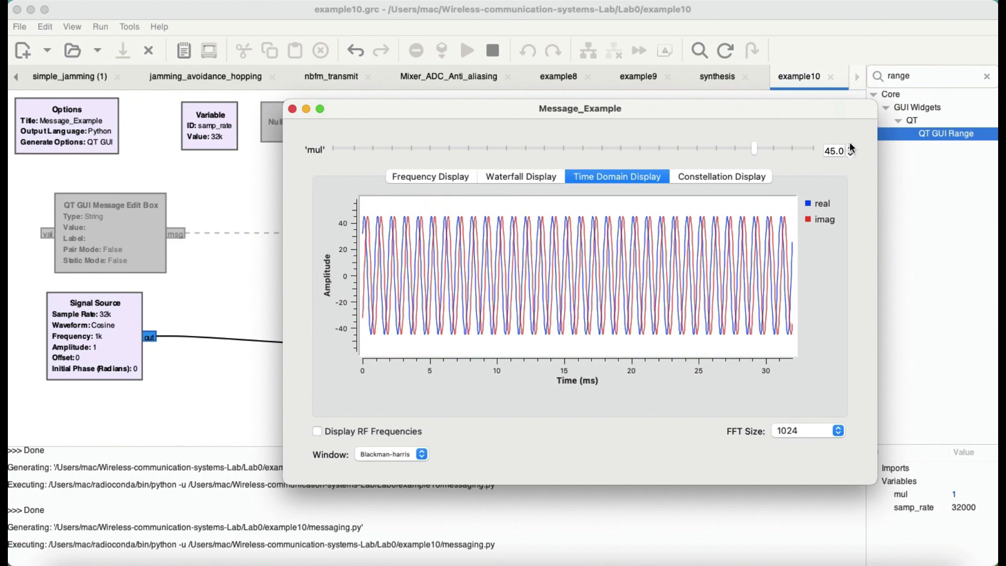
drag(851, 148, 852, 149)
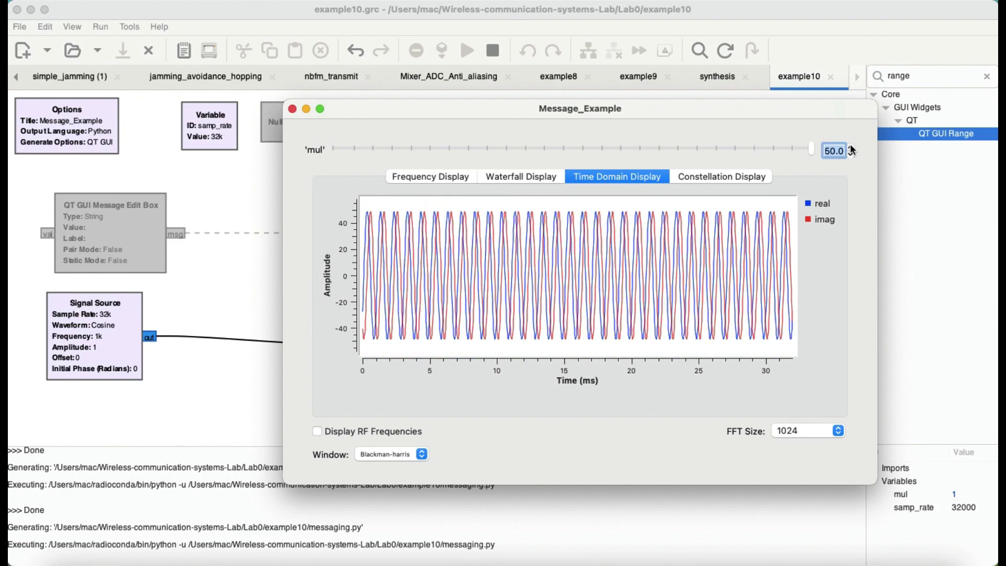
scroll(376, 236, up, 2)
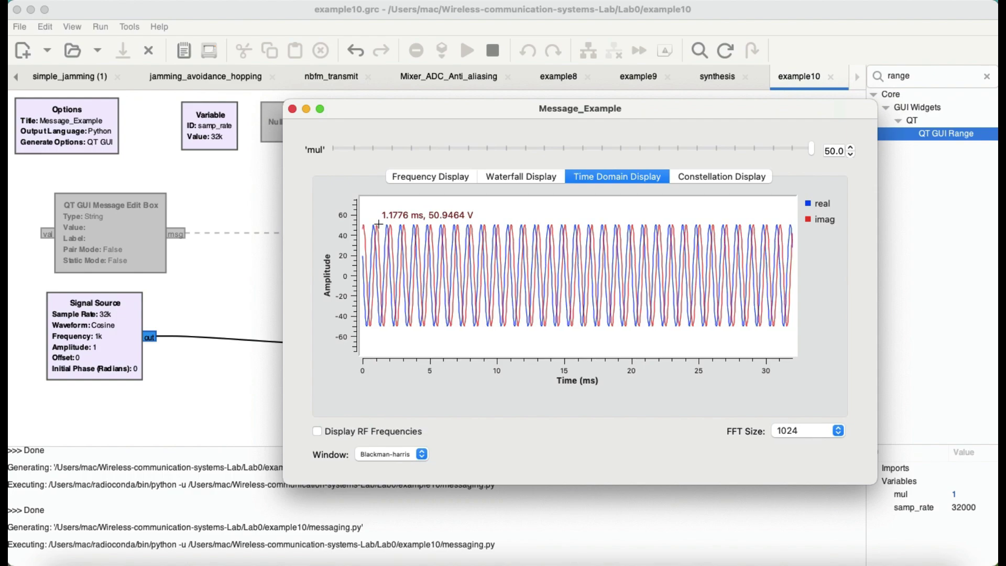
click(292, 109)
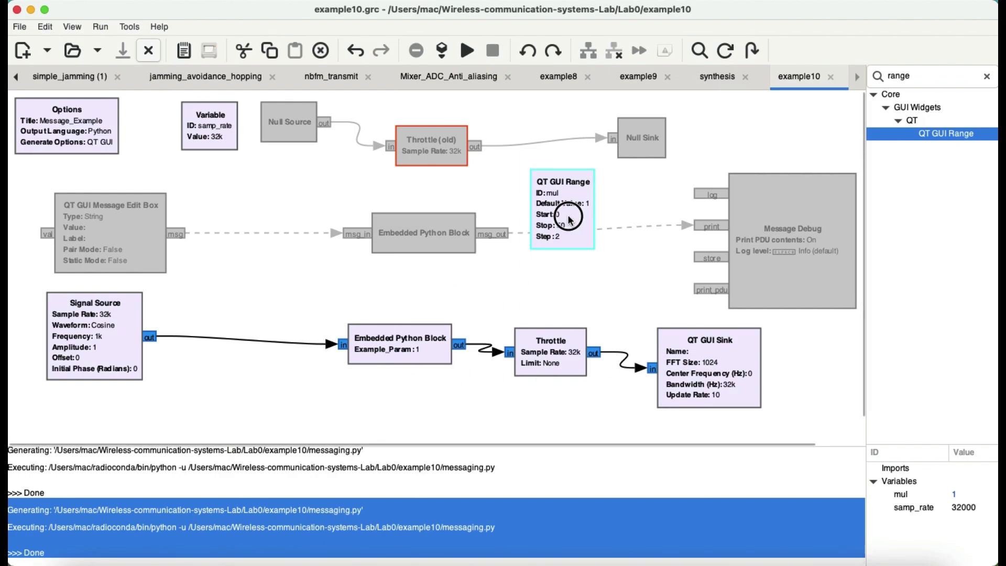
Step: Move the mul range block below Signal Source and enable the message-path blocks
drag(570, 216, 244, 392)
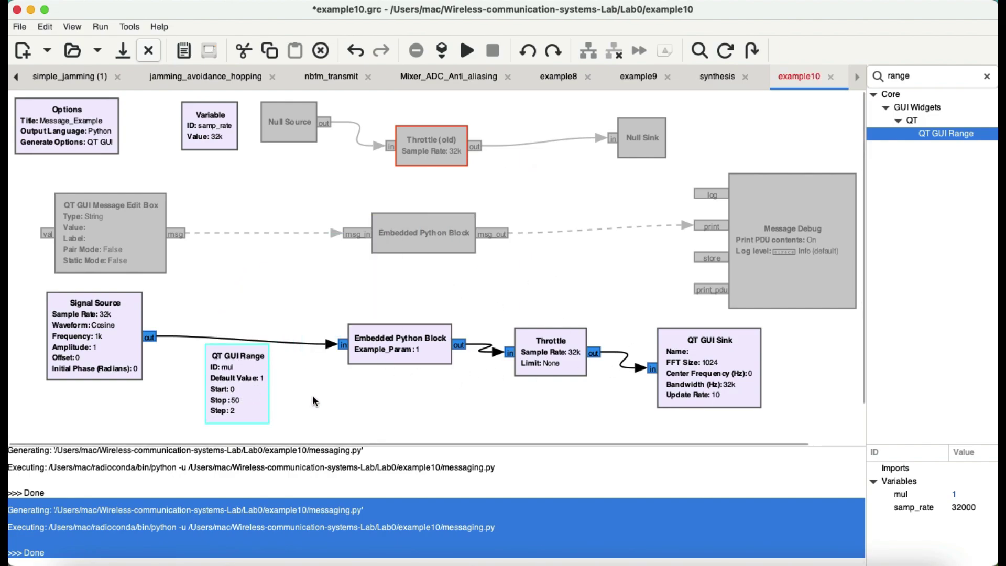
click(824, 319)
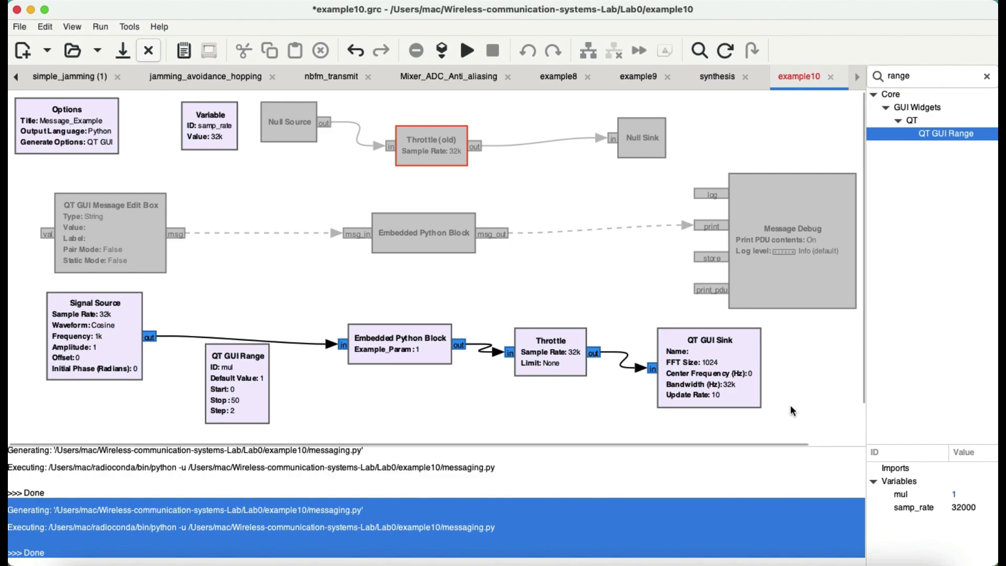
drag(798, 415, 64, 284)
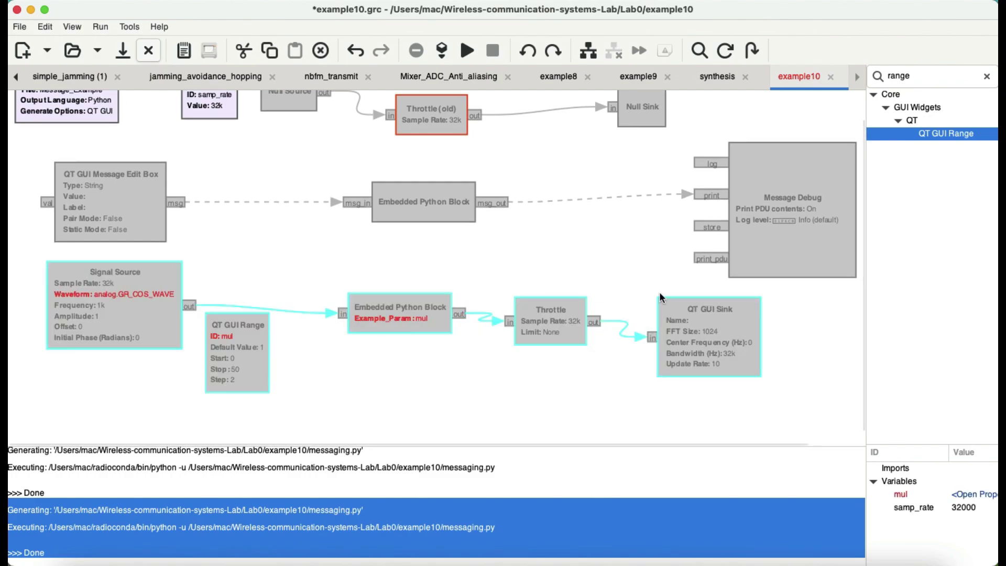
drag(845, 292, 131, 112)
key(e)
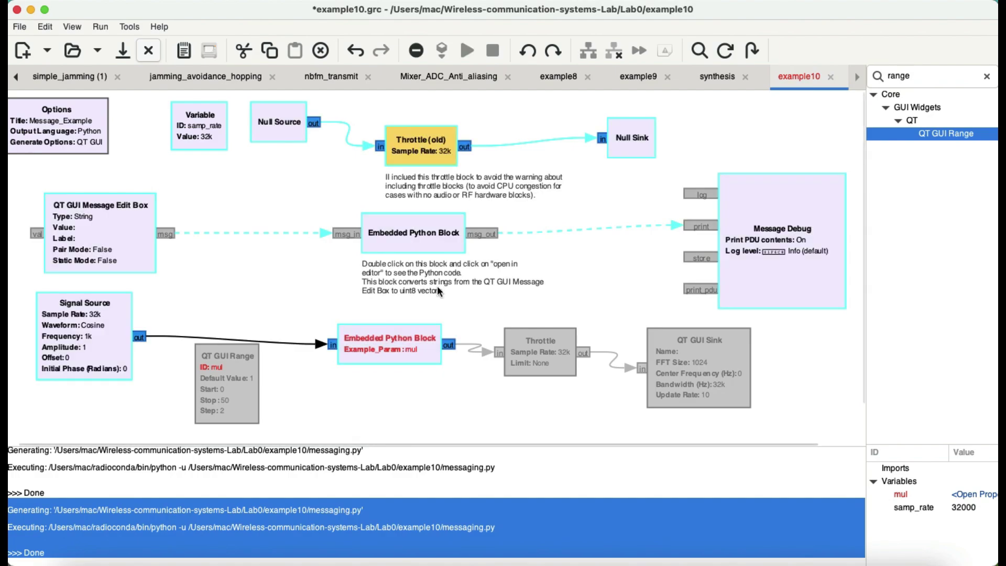
key(d)
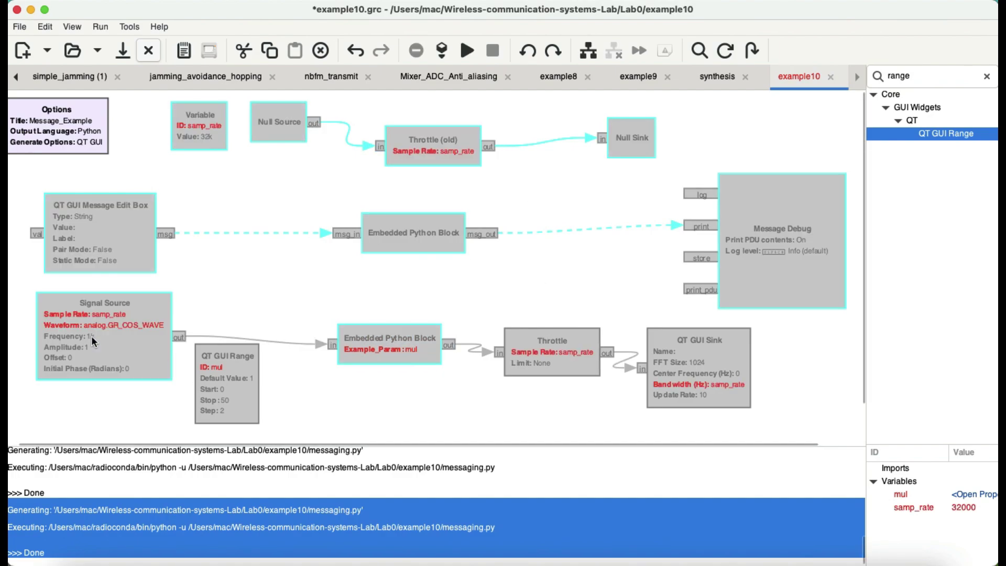
key(e)
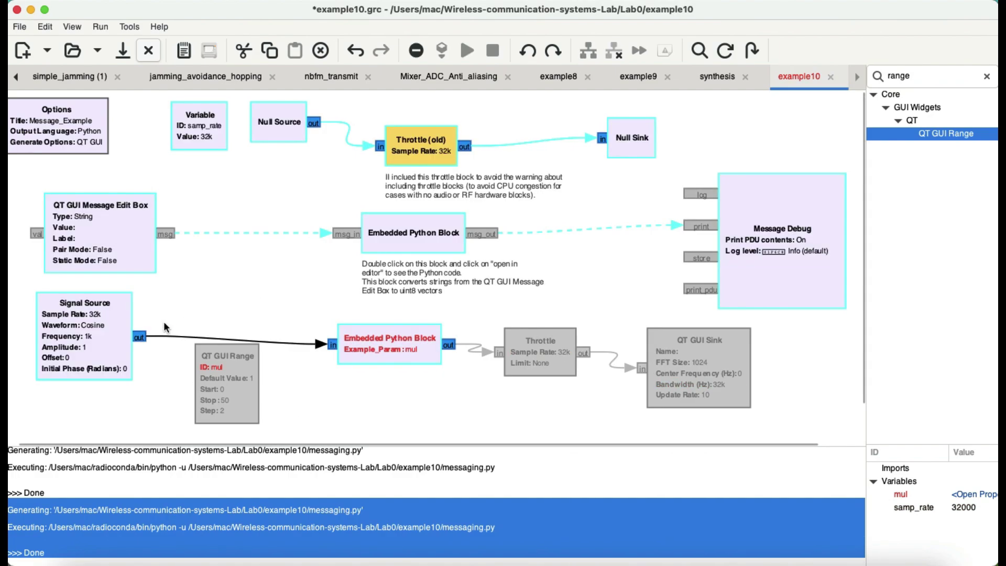
Step: Disable the Signal Source block and select the lower Embedded Python Block
click(227, 288)
click(105, 336)
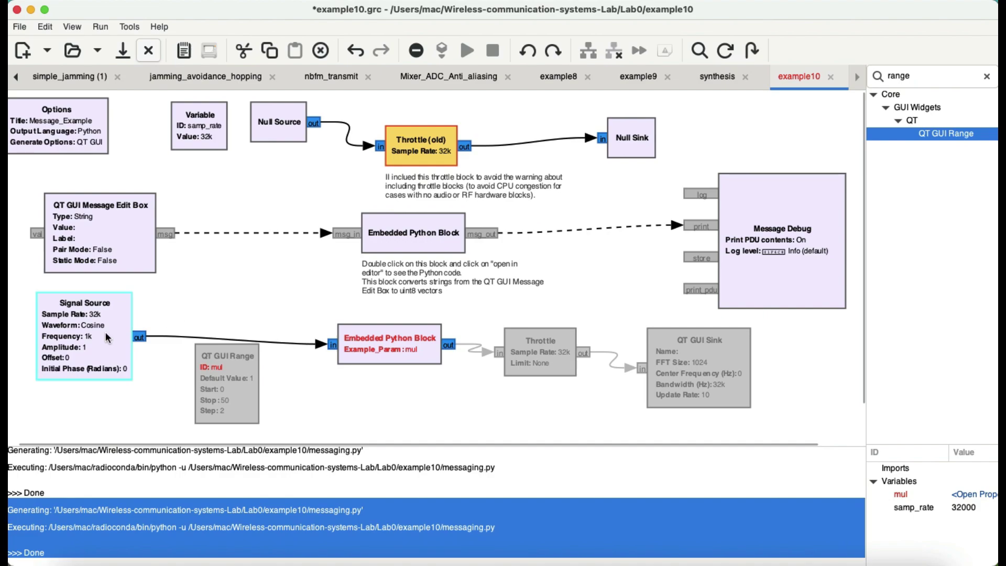
key(d)
click(381, 344)
Step: Disable the lower Python block, then read the message block's code in the default editor
key(d)
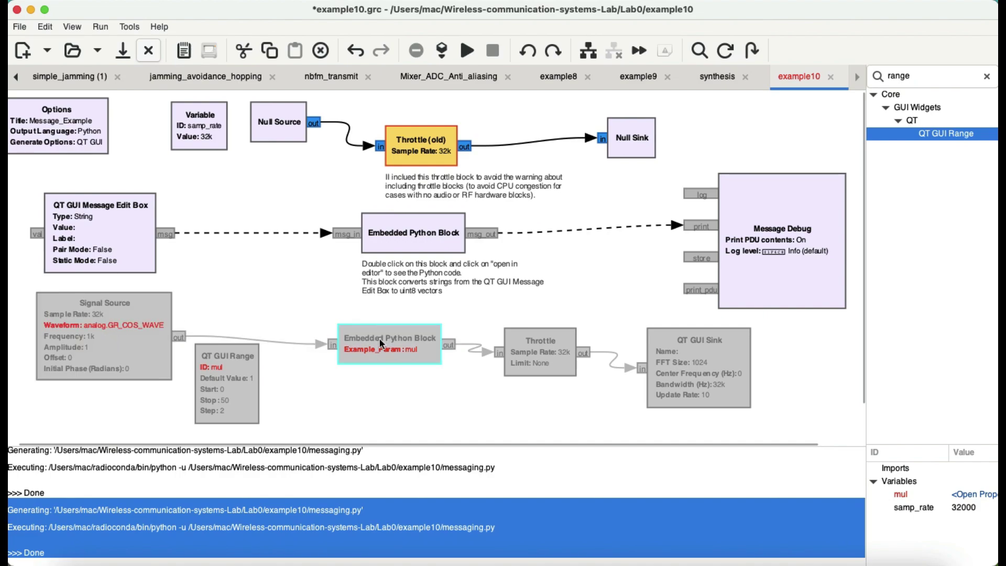
double_click(421, 224)
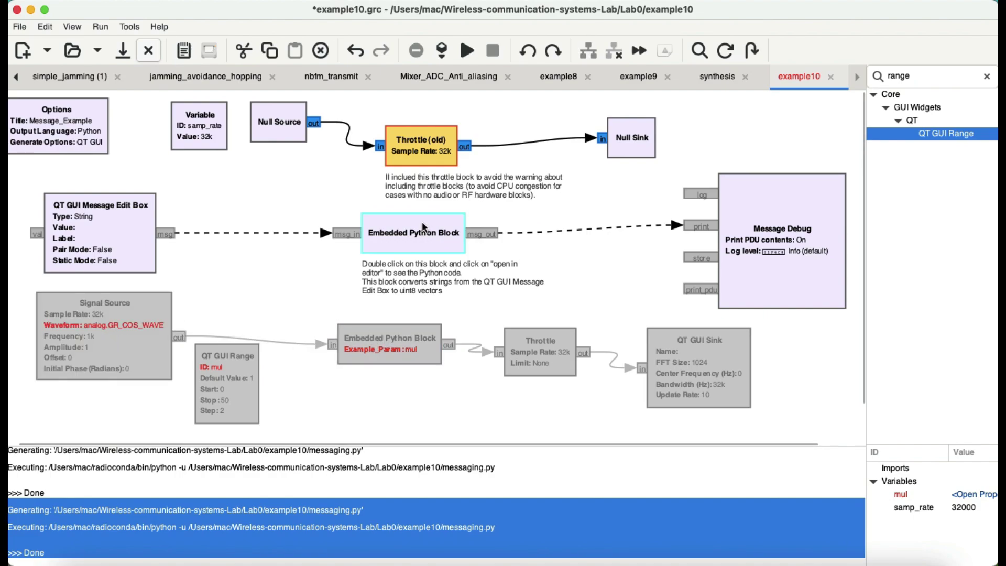
click(508, 159)
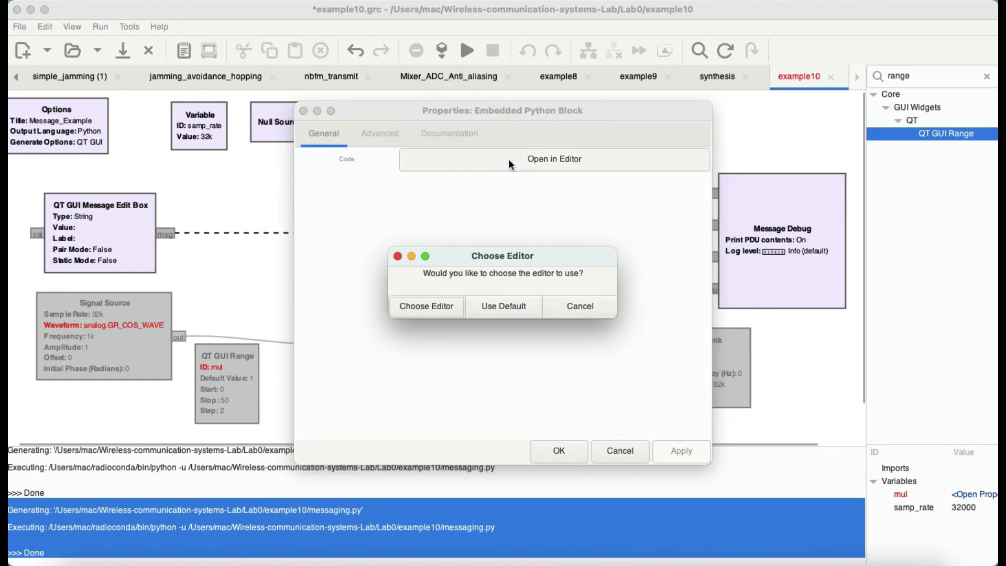
click(504, 307)
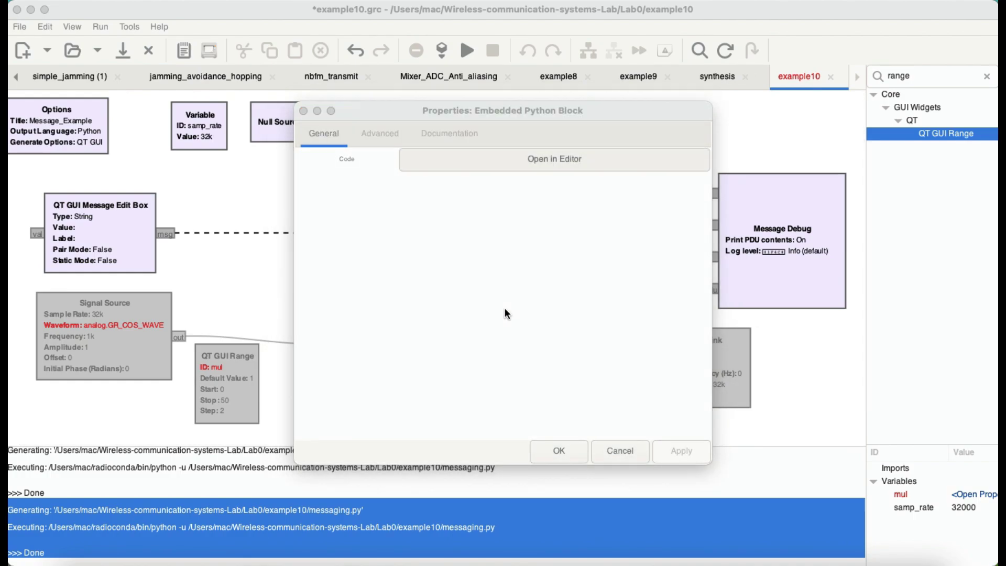
scroll(272, 245, down, 3)
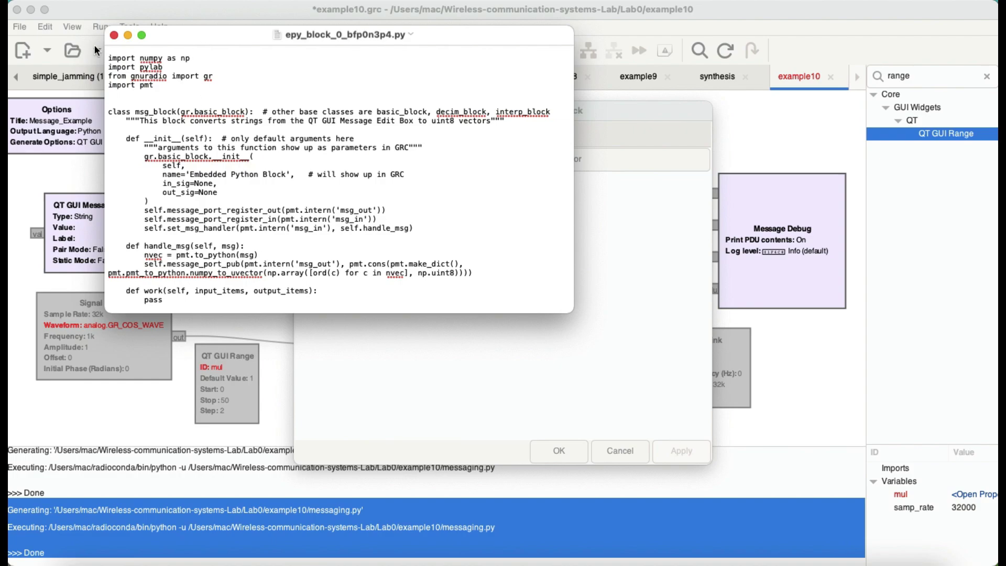
click(114, 35)
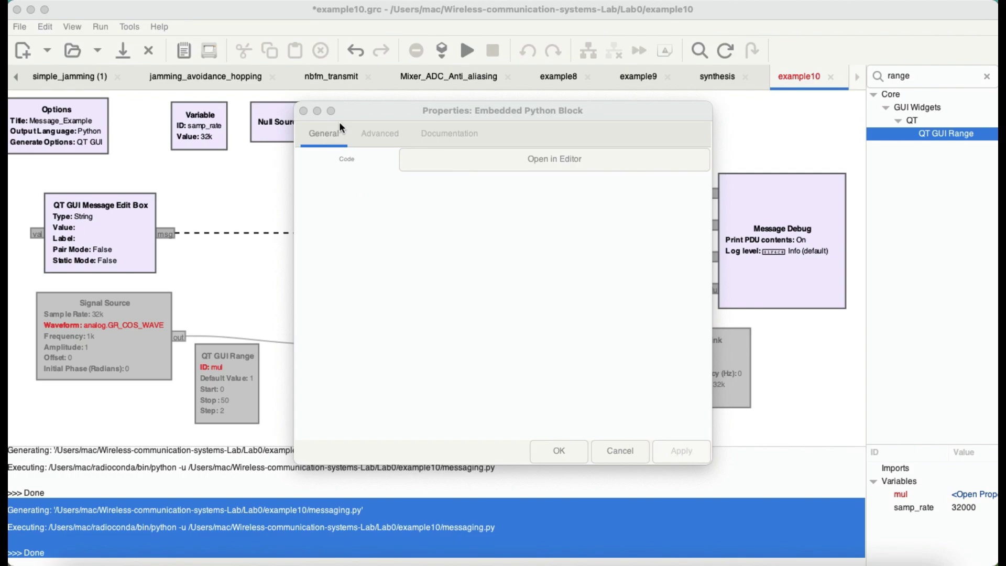
click(303, 111)
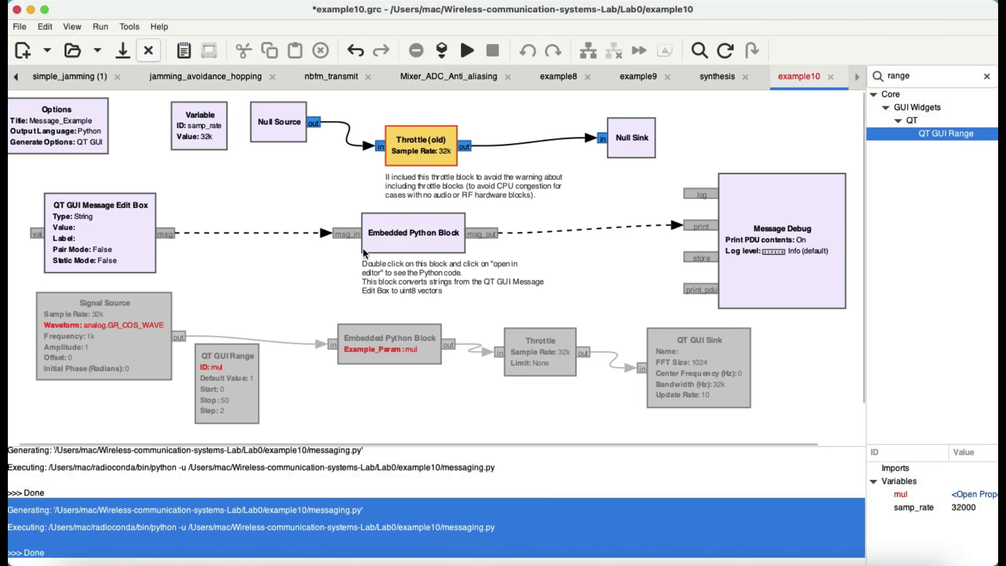
double_click(103, 229)
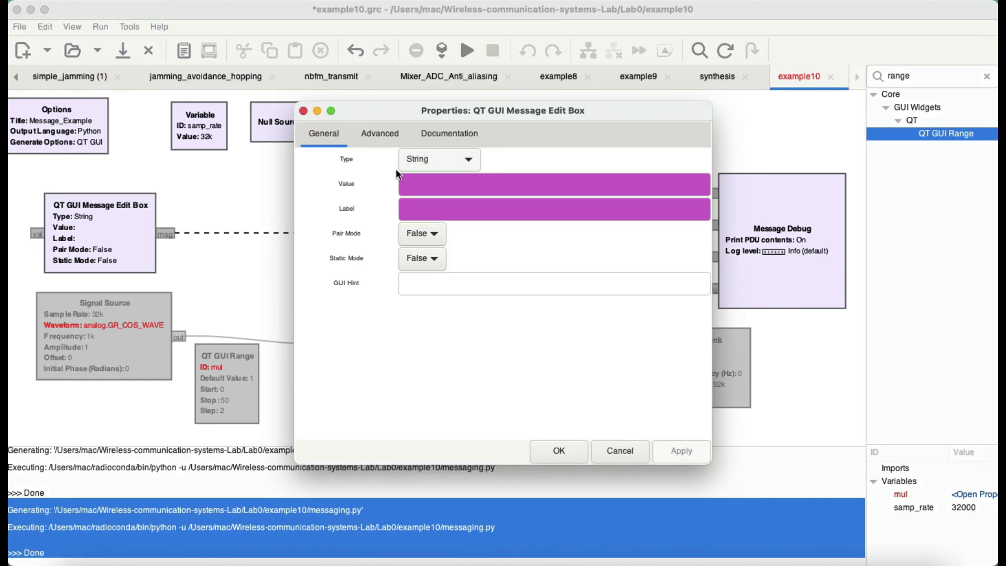
click(303, 111)
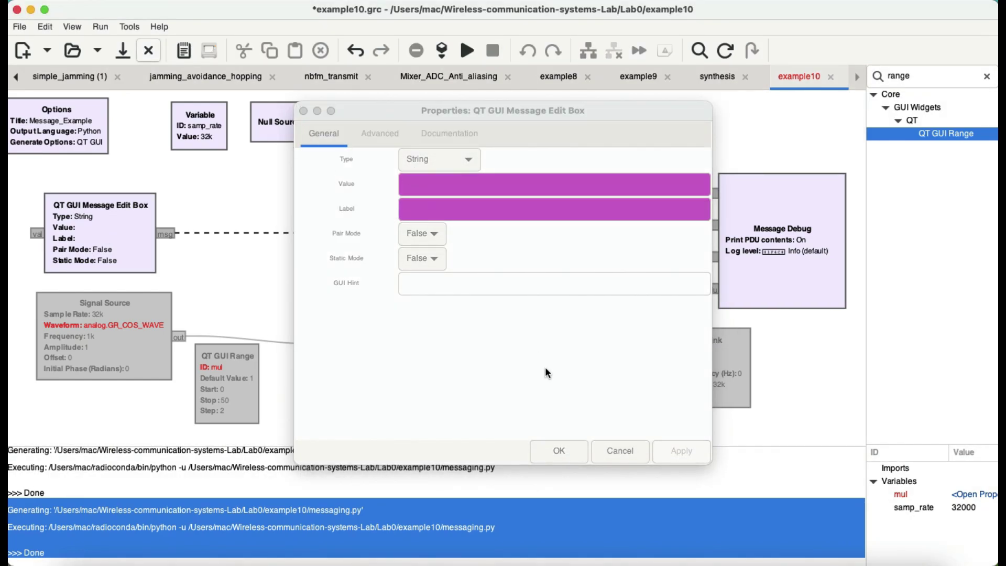
click(566, 445)
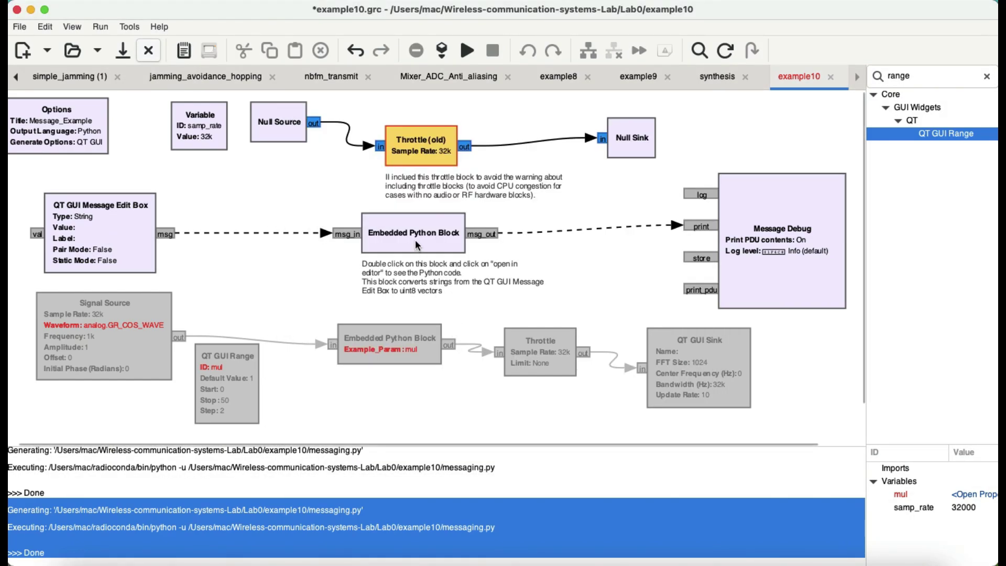
click(416, 240)
double_click(415, 240)
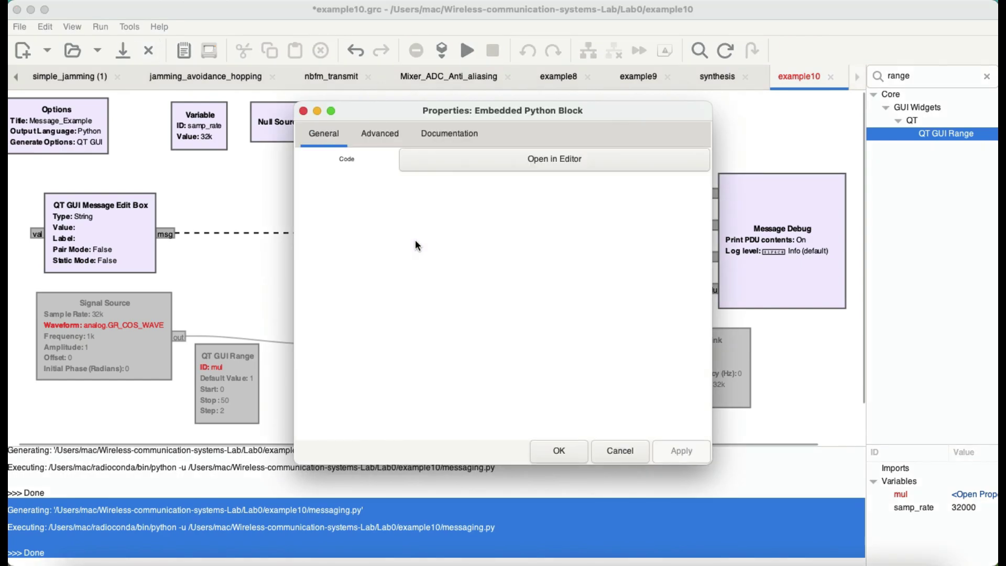
click(549, 157)
scroll(267, 257, down, 3)
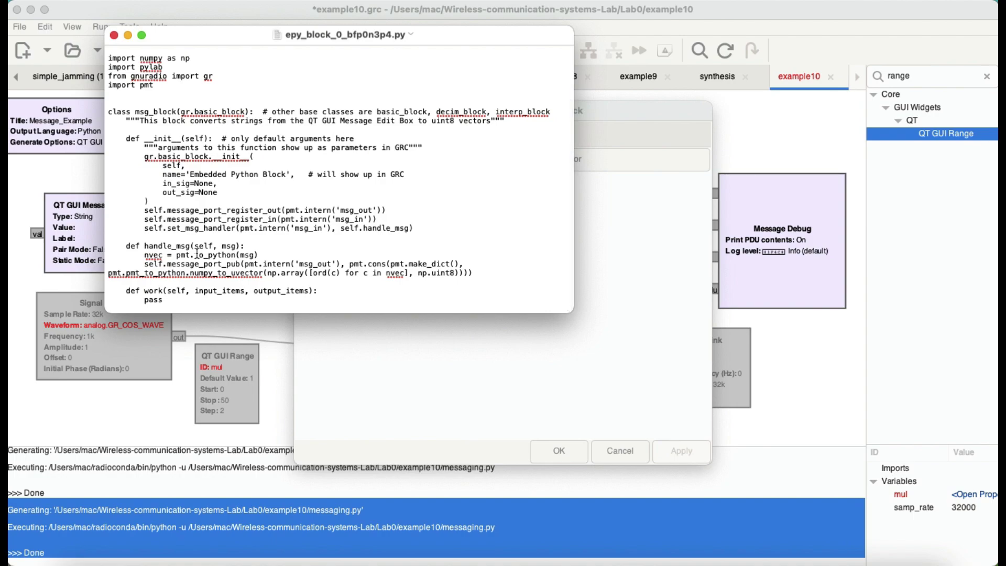
click(114, 35)
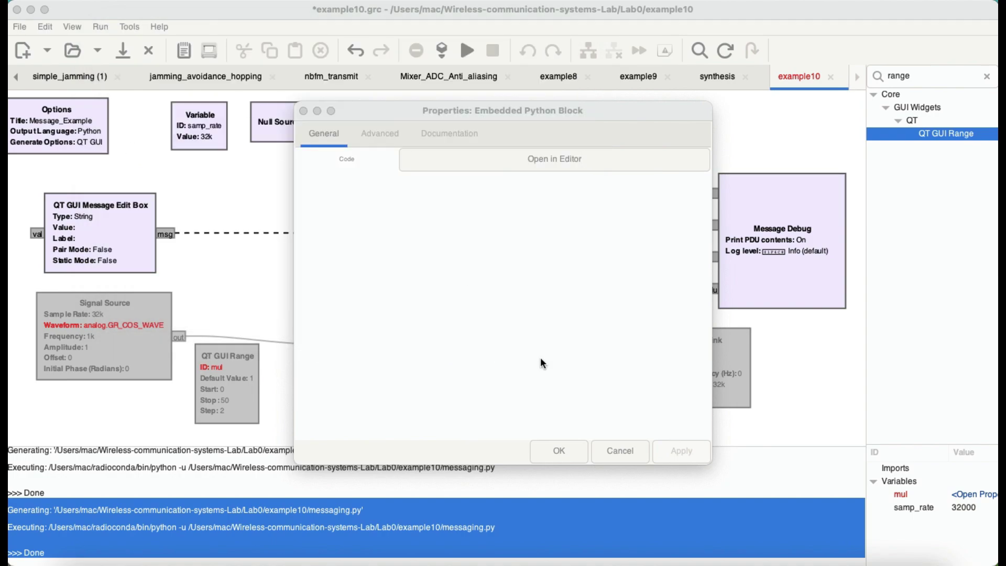
click(557, 454)
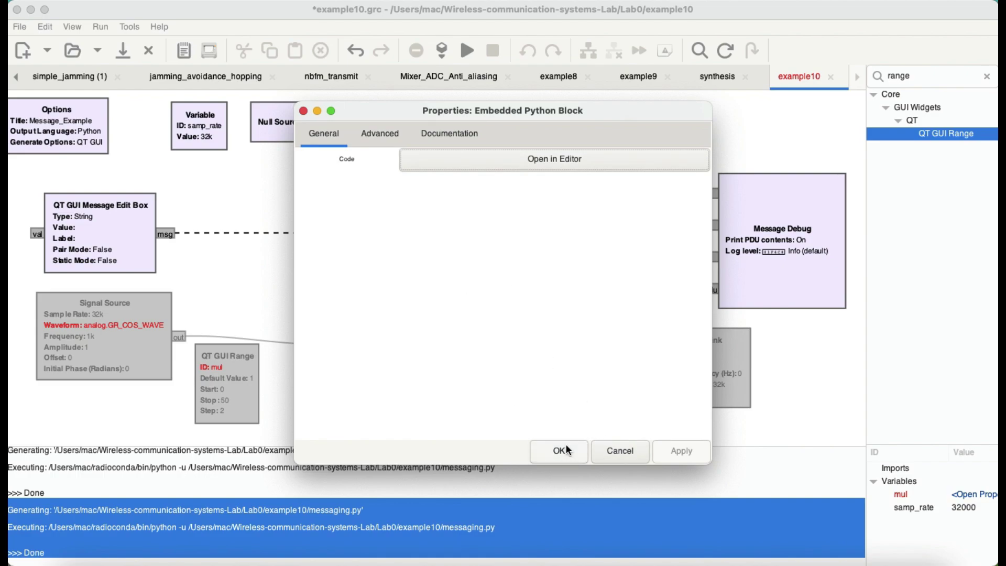
click(559, 451)
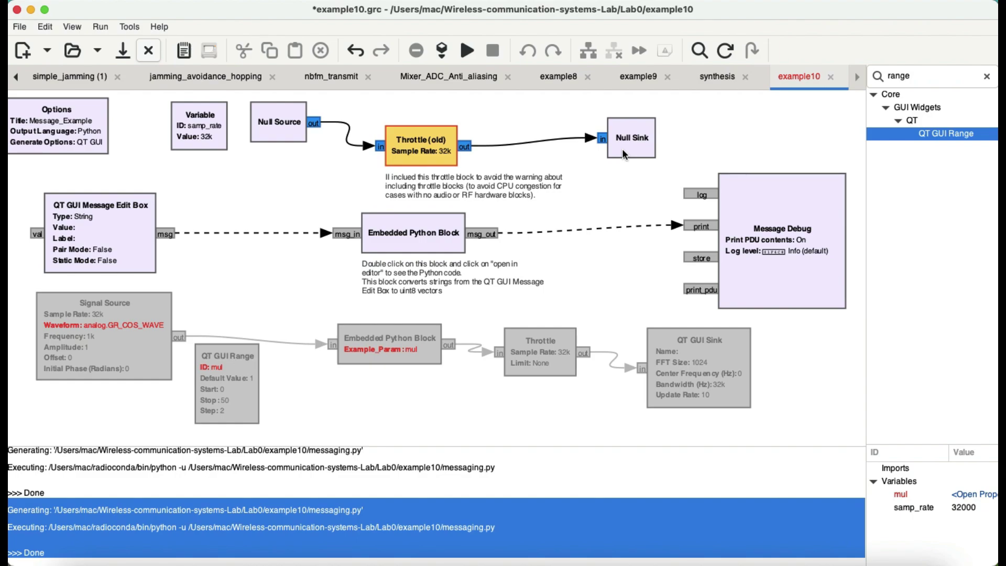
Step: Select the Null Source, Throttle (old) and Null Sink chain and disable it
drag(640, 174, 288, 128)
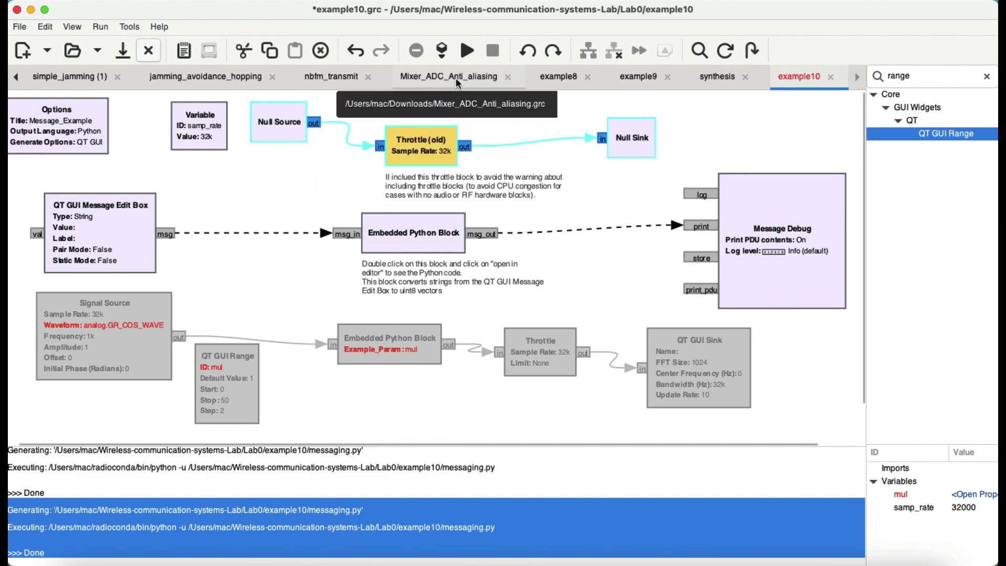
key(d)
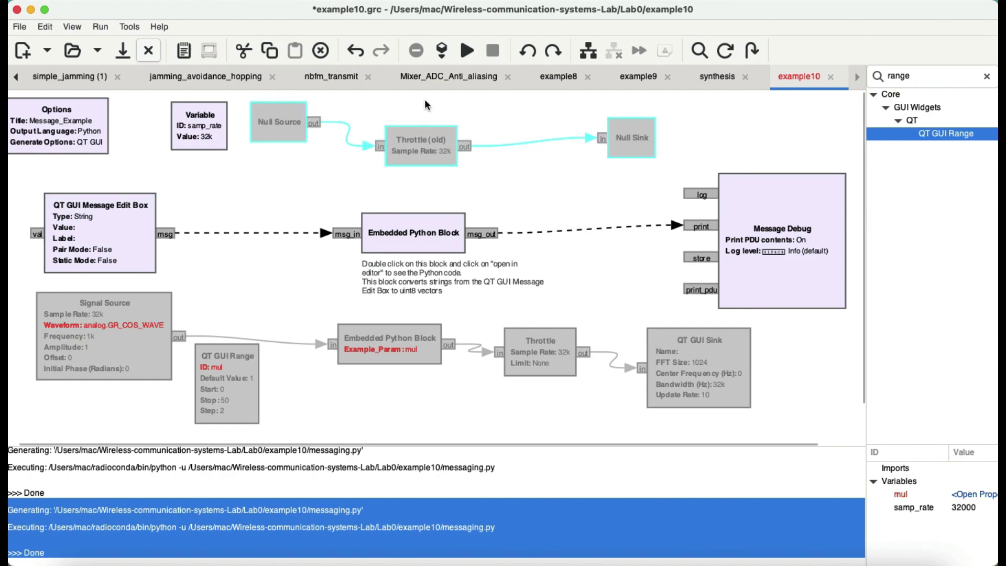
click(512, 180)
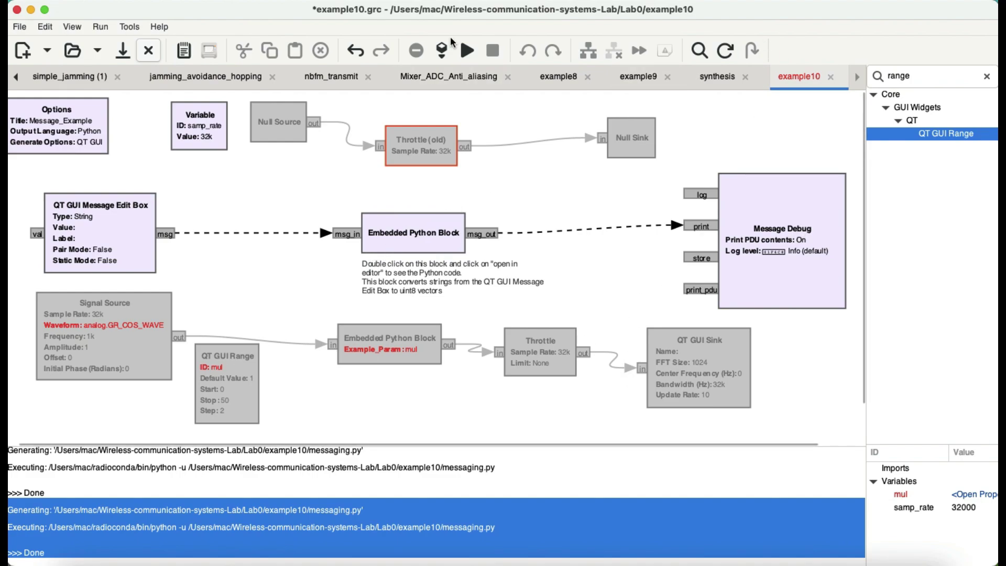
Step: Run the flowgraph and send a typed name from the Message_Example text field
click(467, 50)
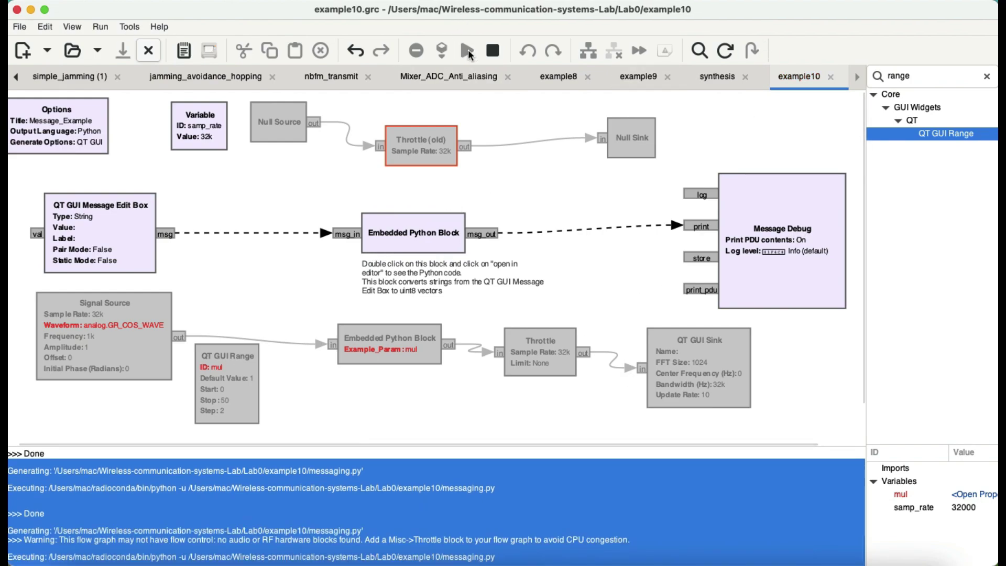
click(580, 495)
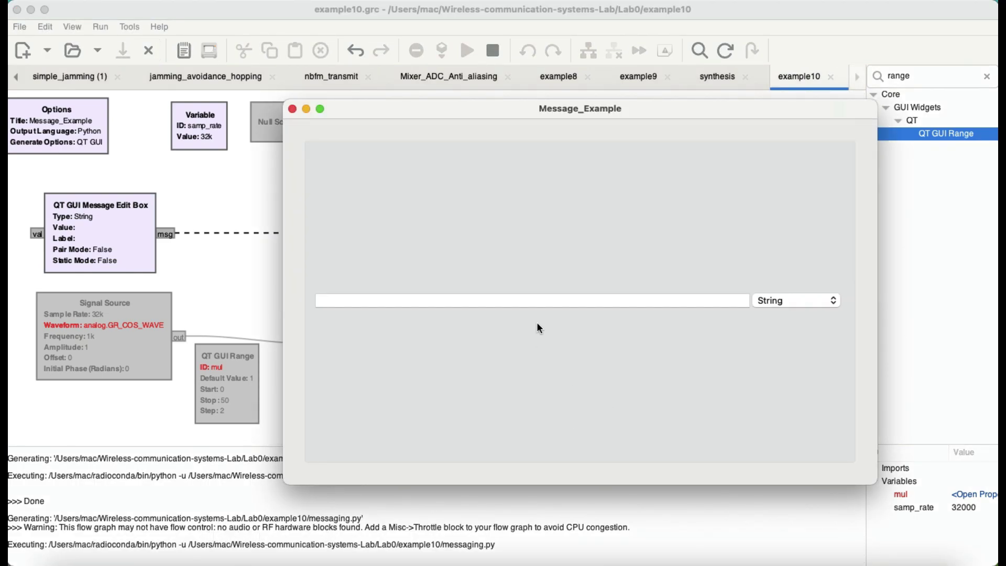
click(544, 299)
key(Return)
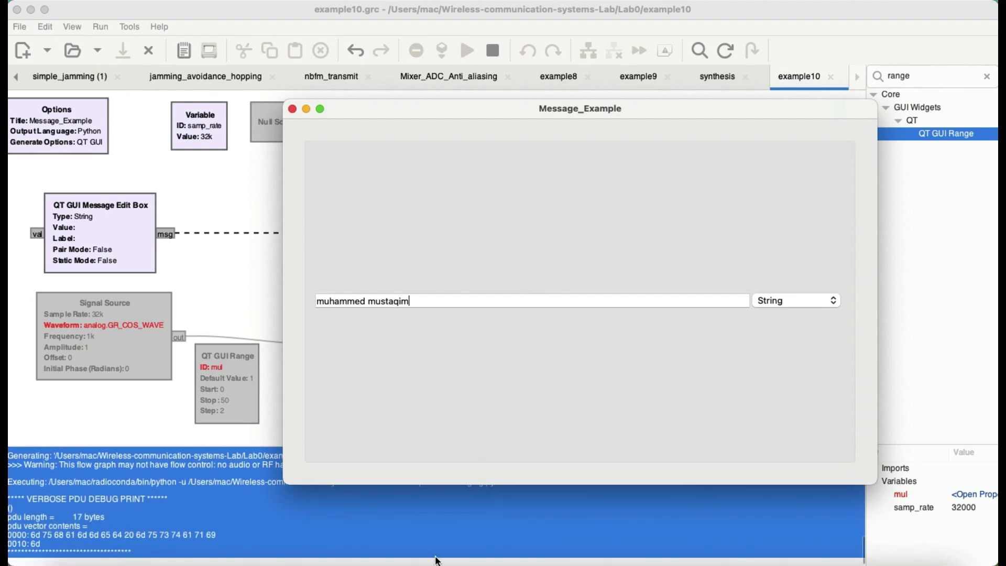
Step: Check the 17-byte PDU in the console and move the running app window up-left
click(478, 489)
click(331, 514)
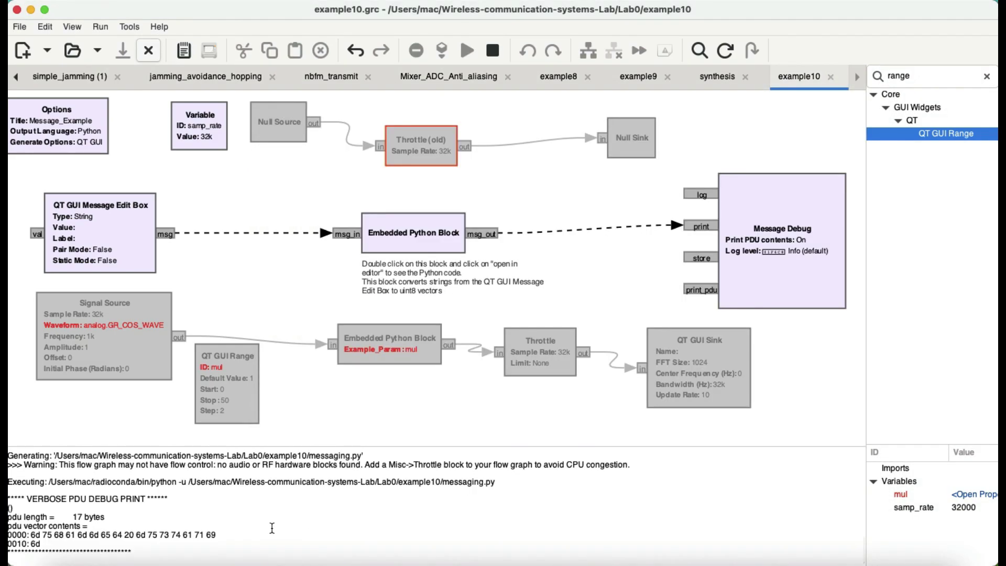
key(super+Tab)
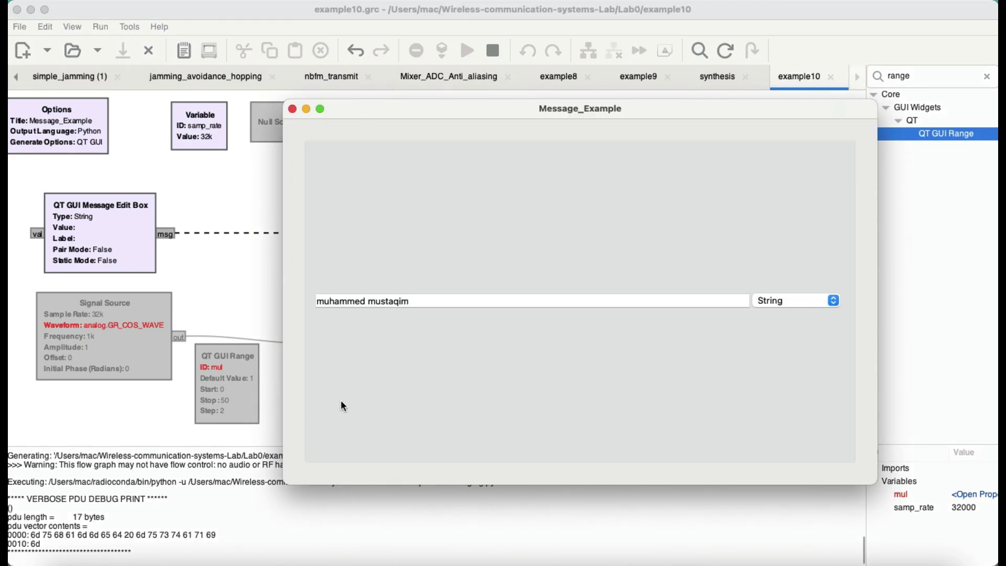
drag(381, 112, 283, 54)
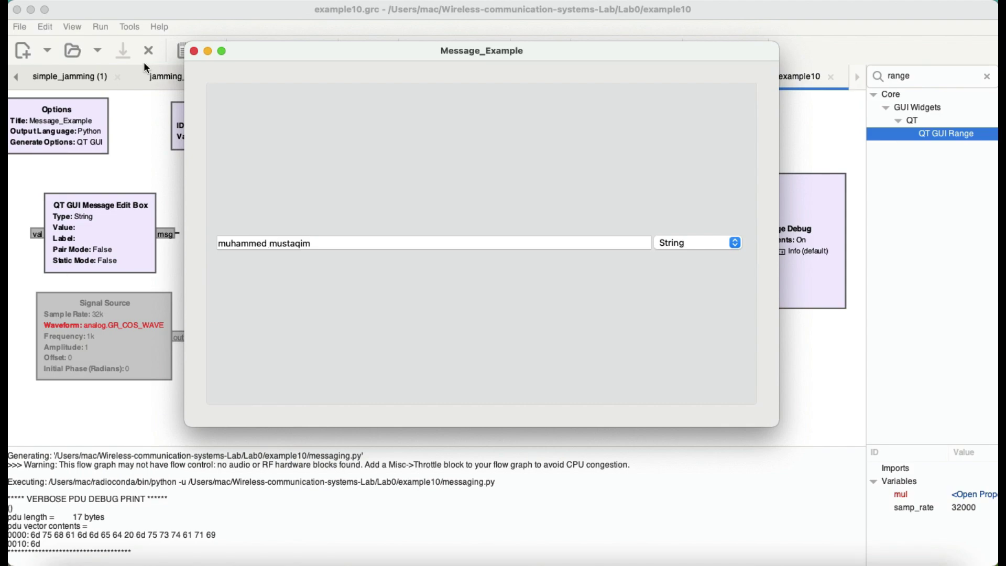
Step: Restart example10 and submit the name without a space; the console shows a 16-byte PDU
click(194, 51)
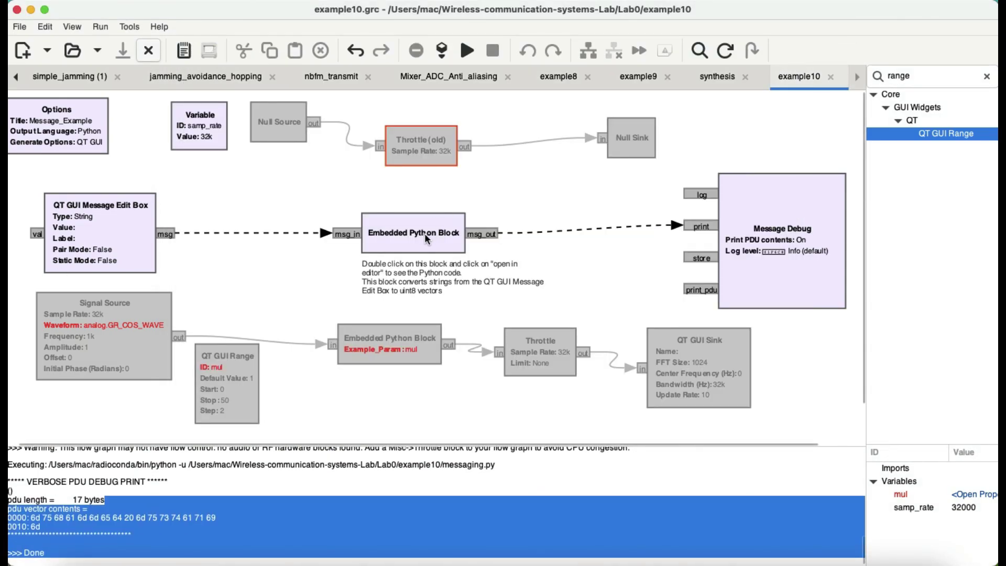
click(468, 50)
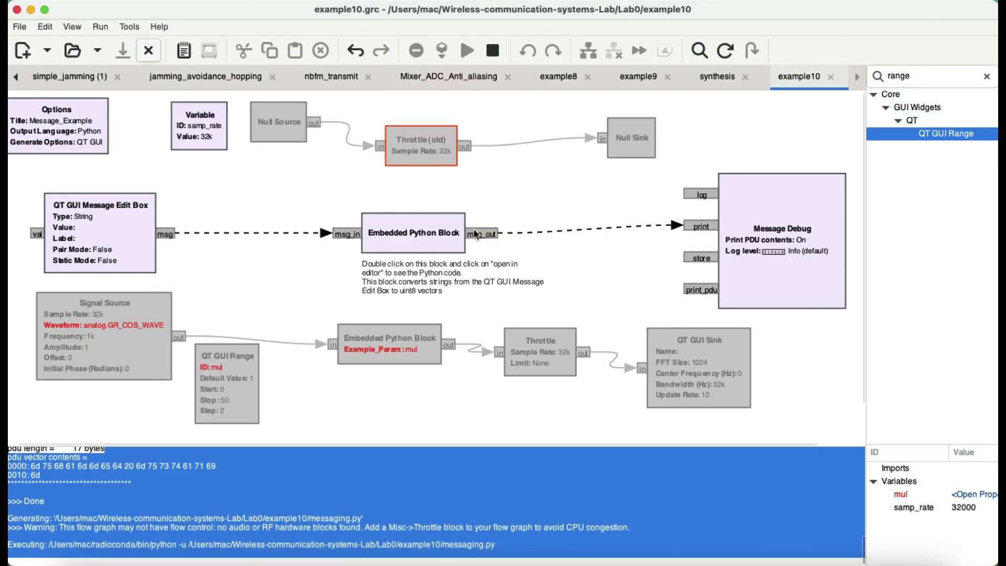
click(563, 513)
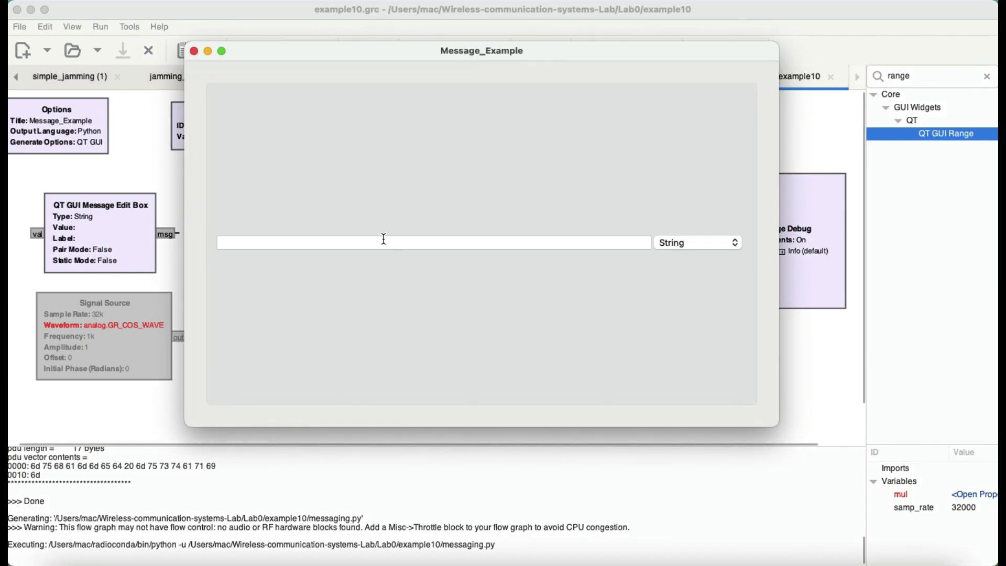
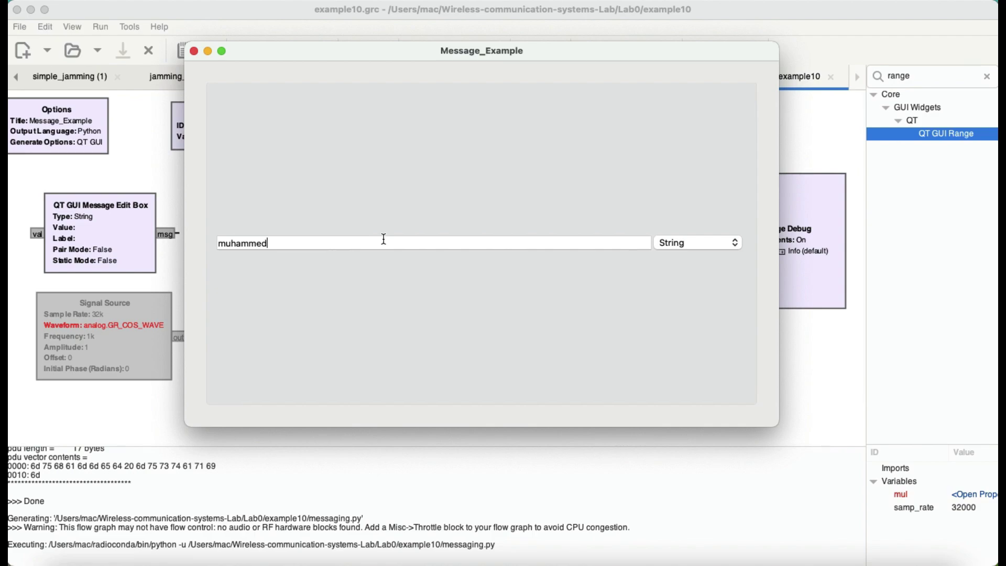
key(Return)
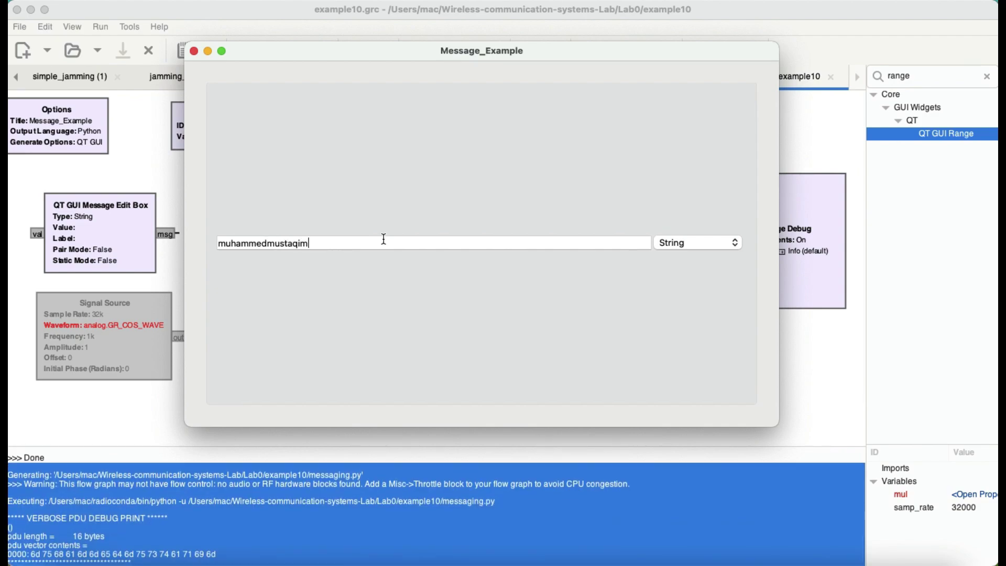
click(262, 548)
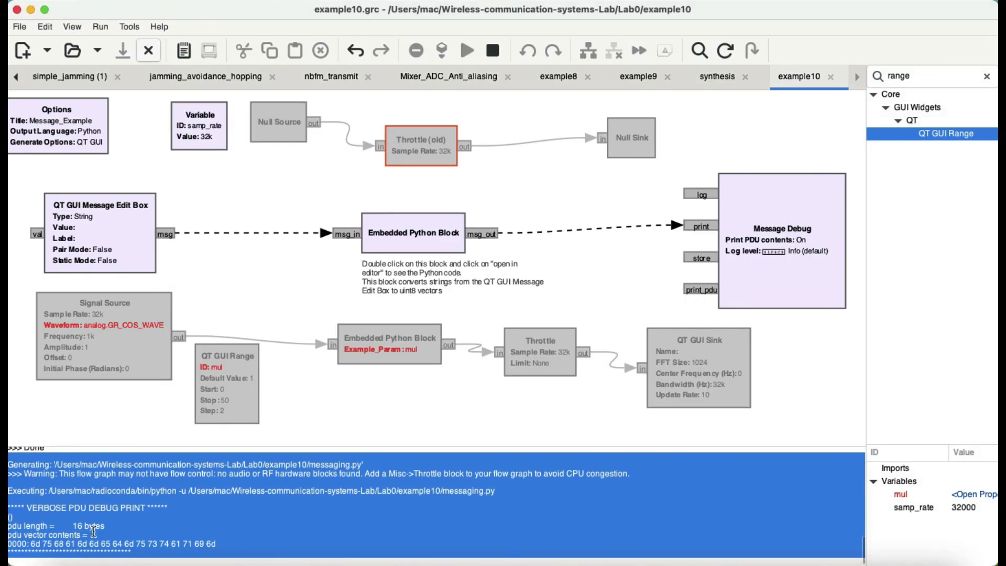